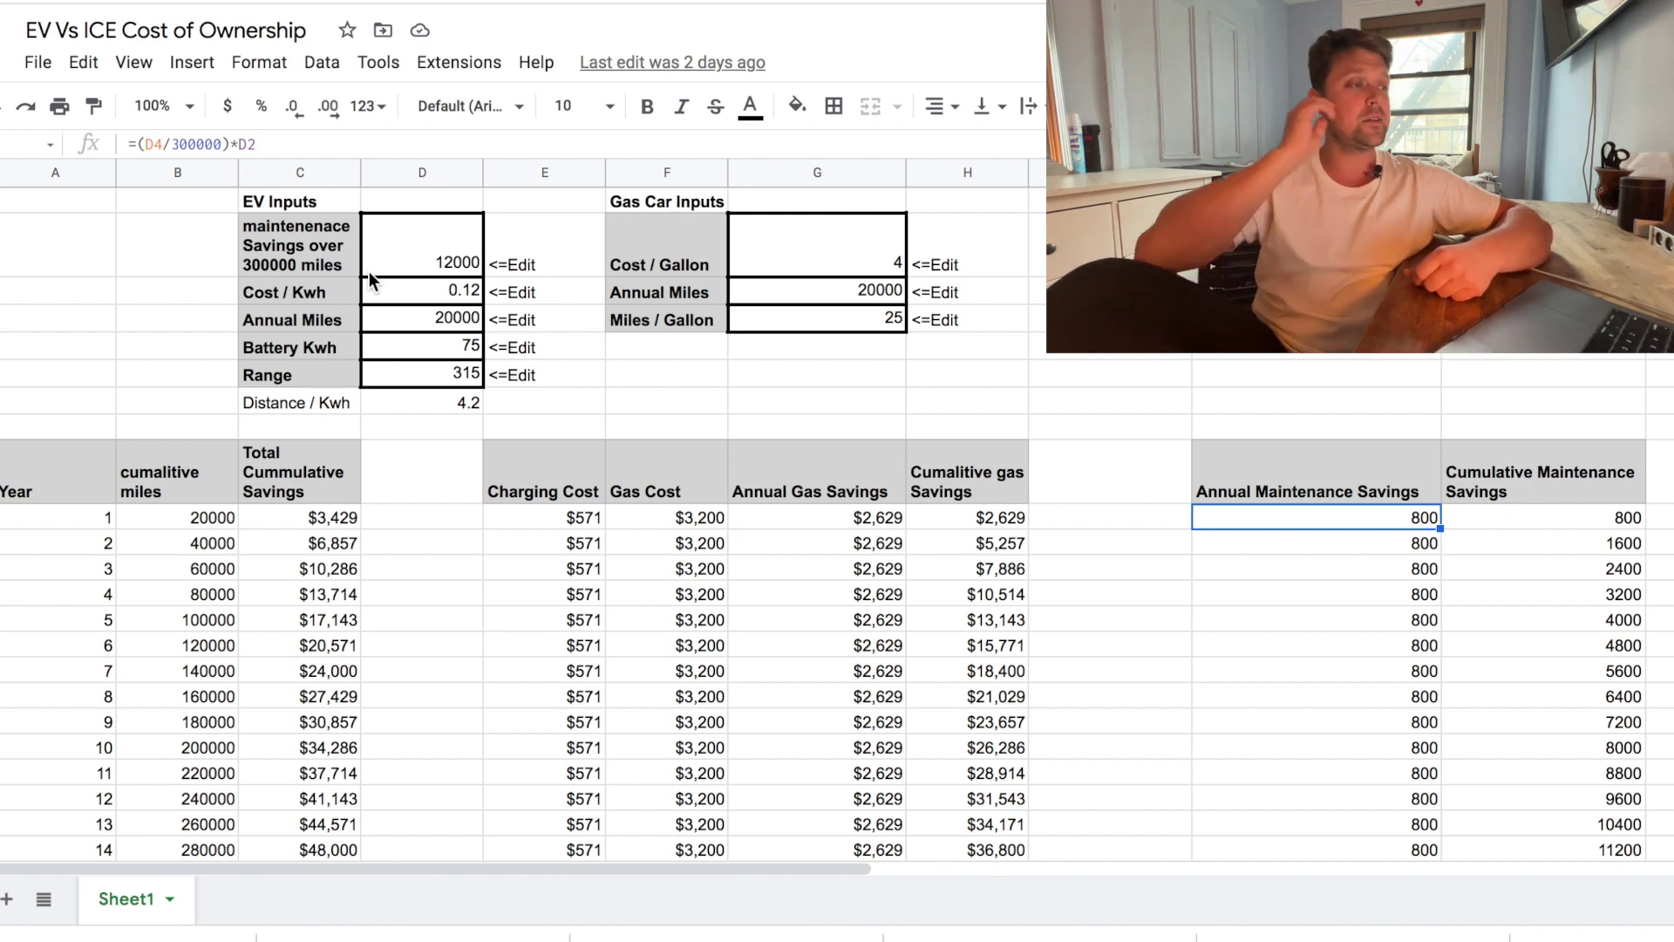
- Review the EV inputs from maintenance savings through distance per kWh, and the gas car's cost per gallon, annual miles and miles per gallon
left_click(431, 262)
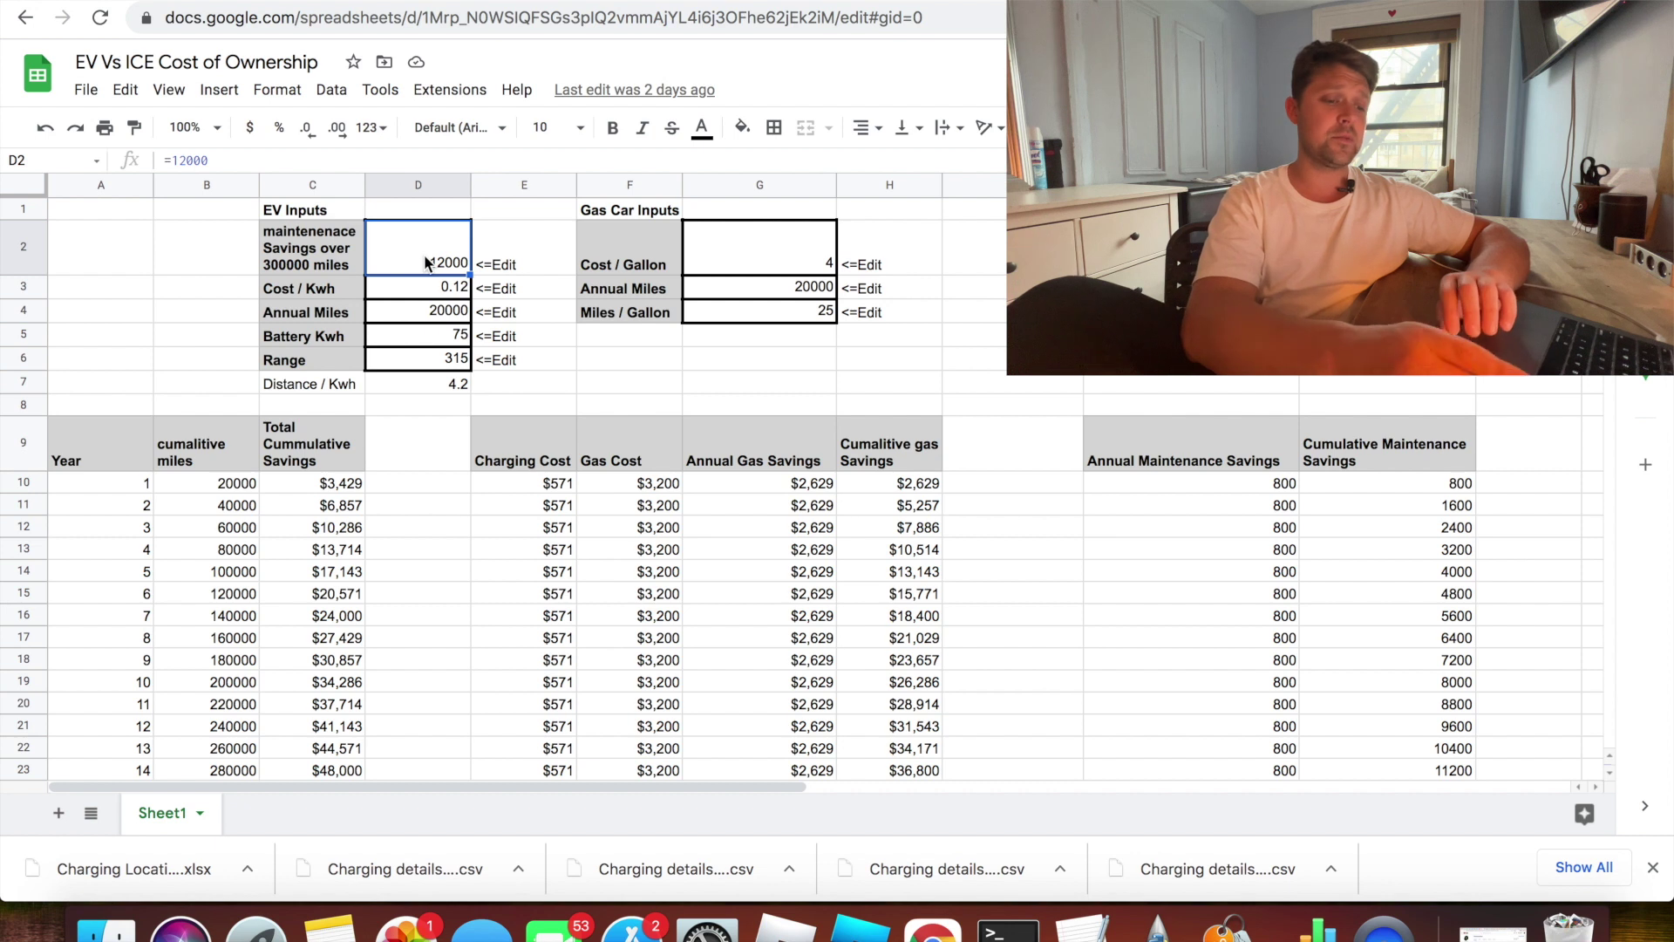
key("Down")
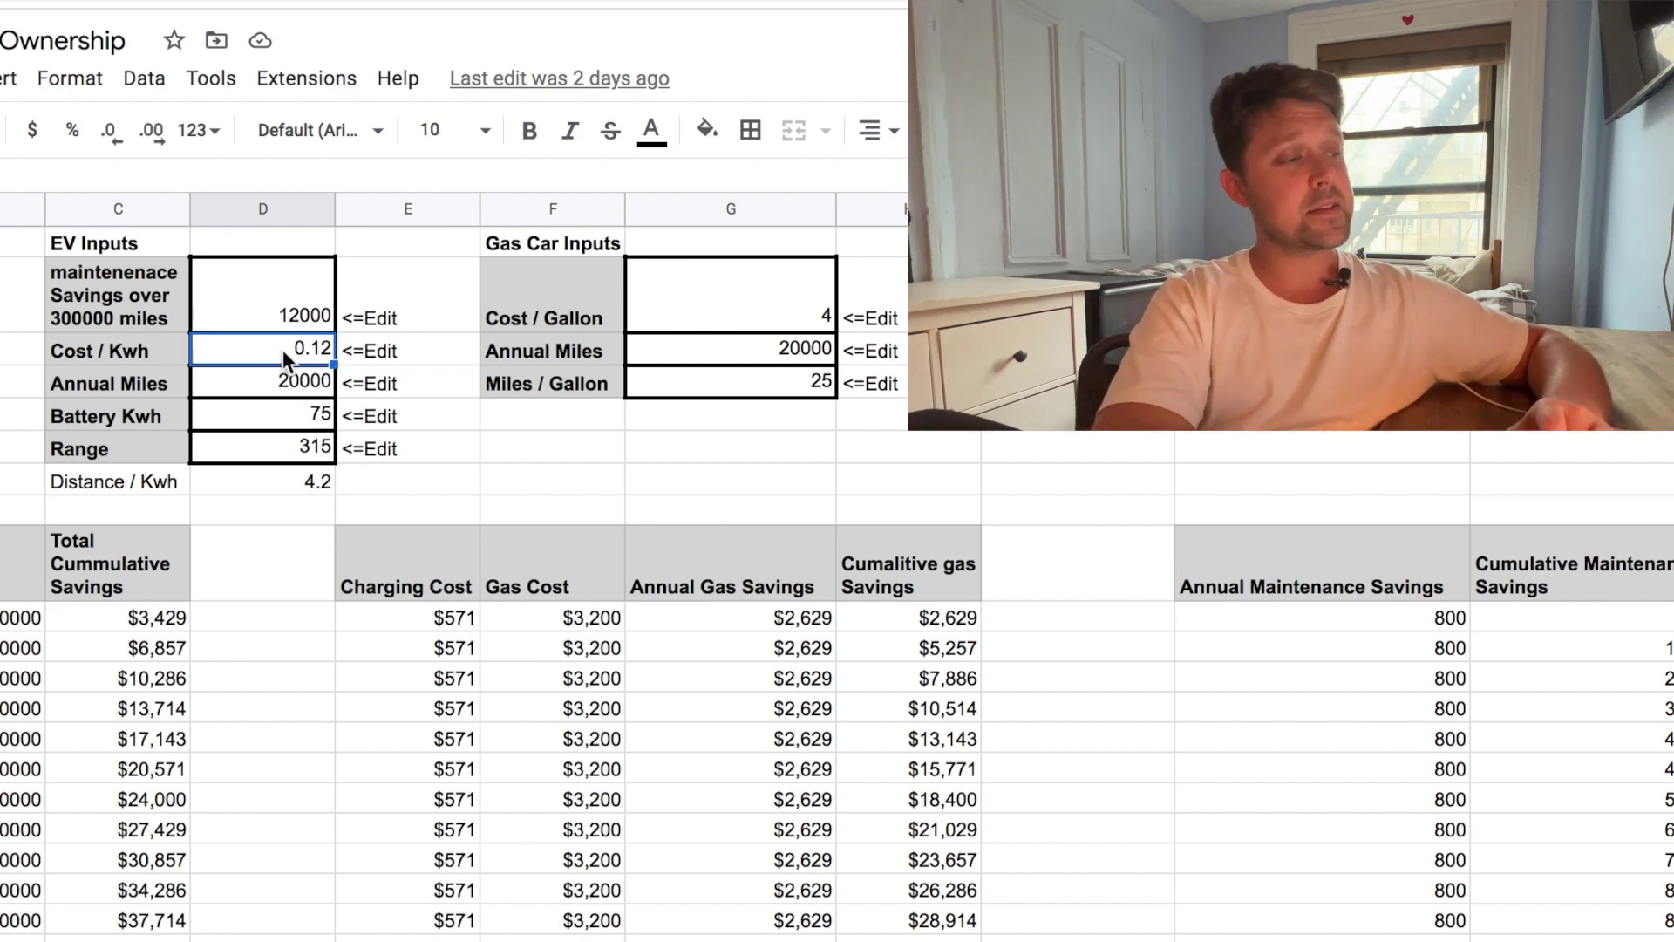
key("Down")
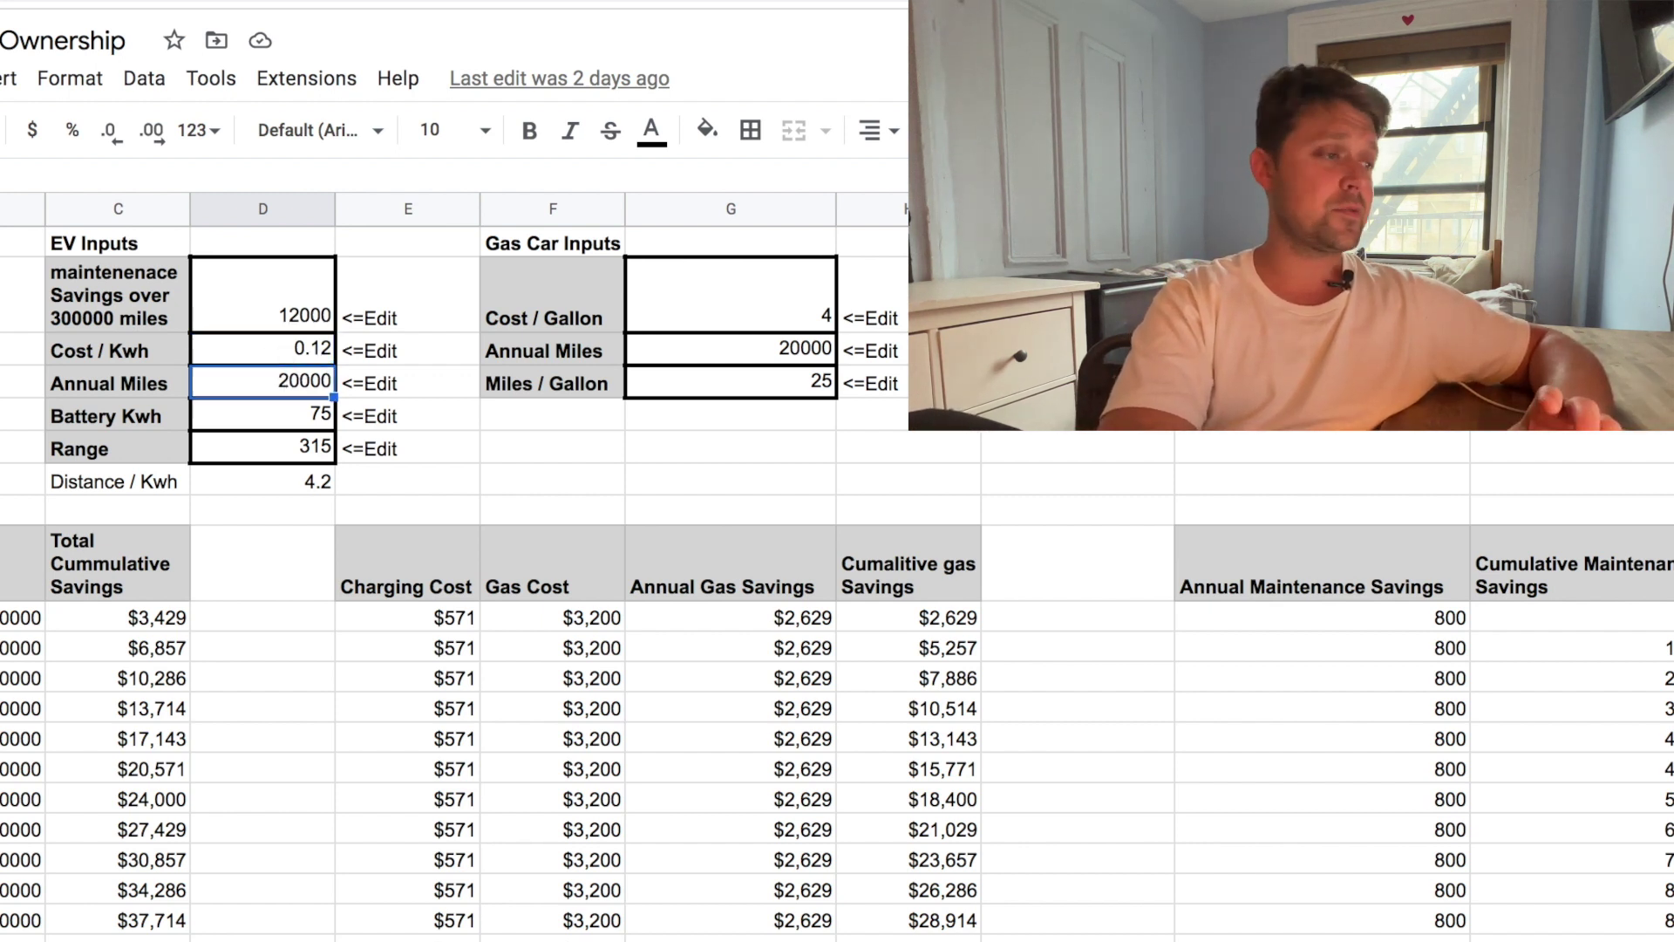
left_click(294, 415)
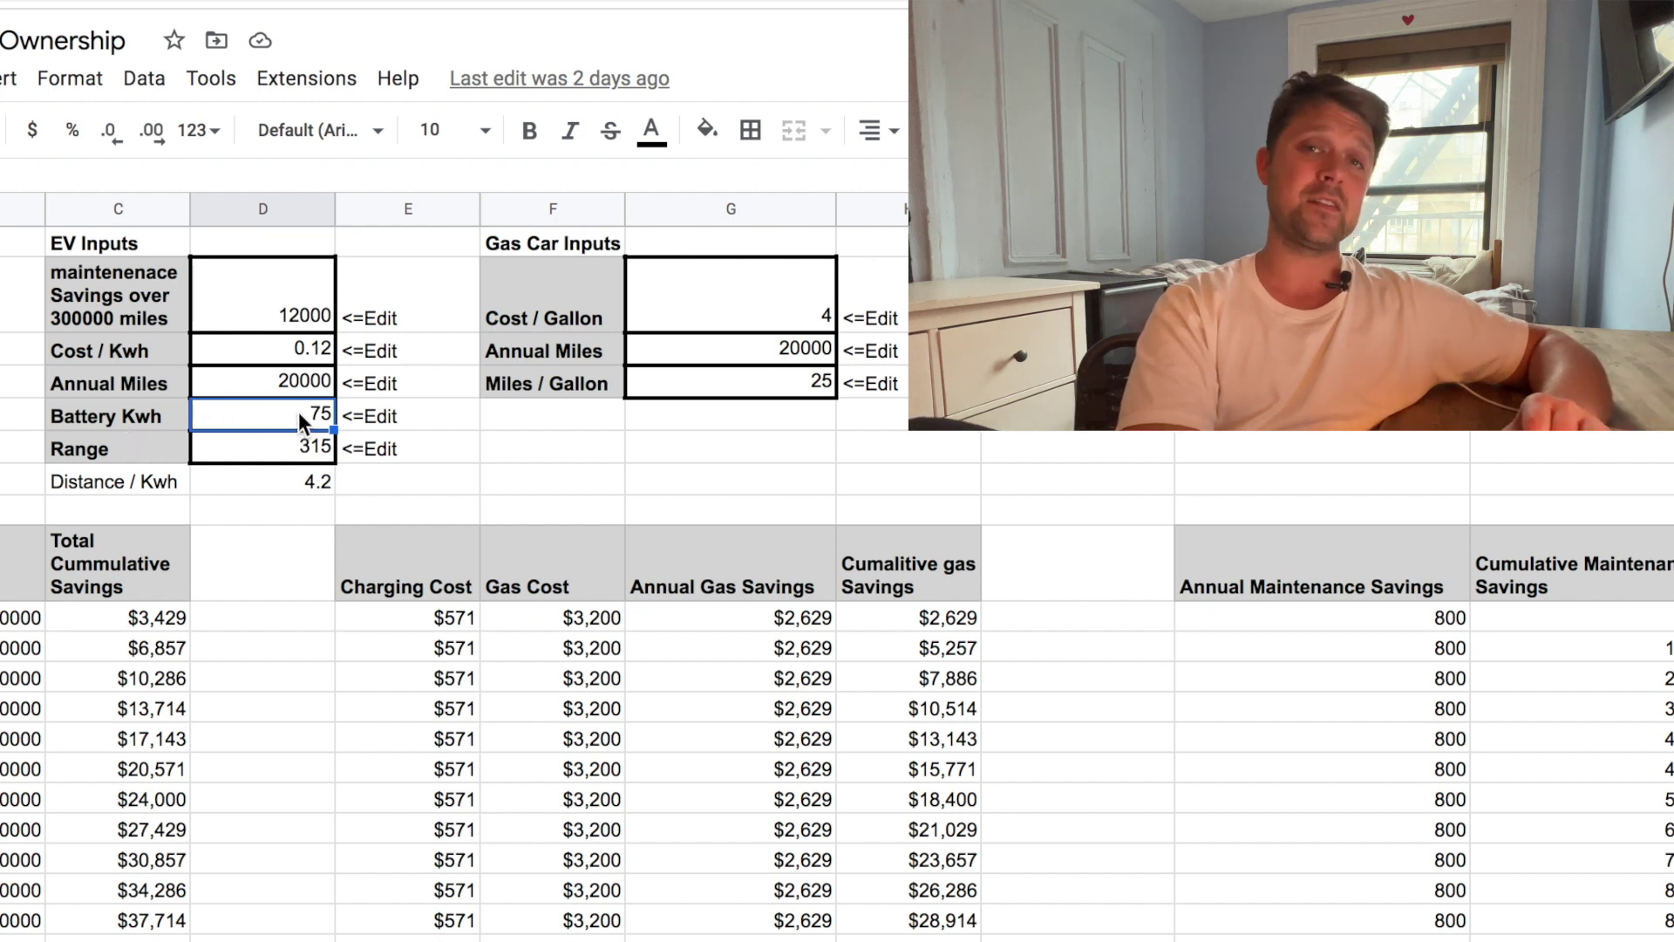
left_click(100, 454)
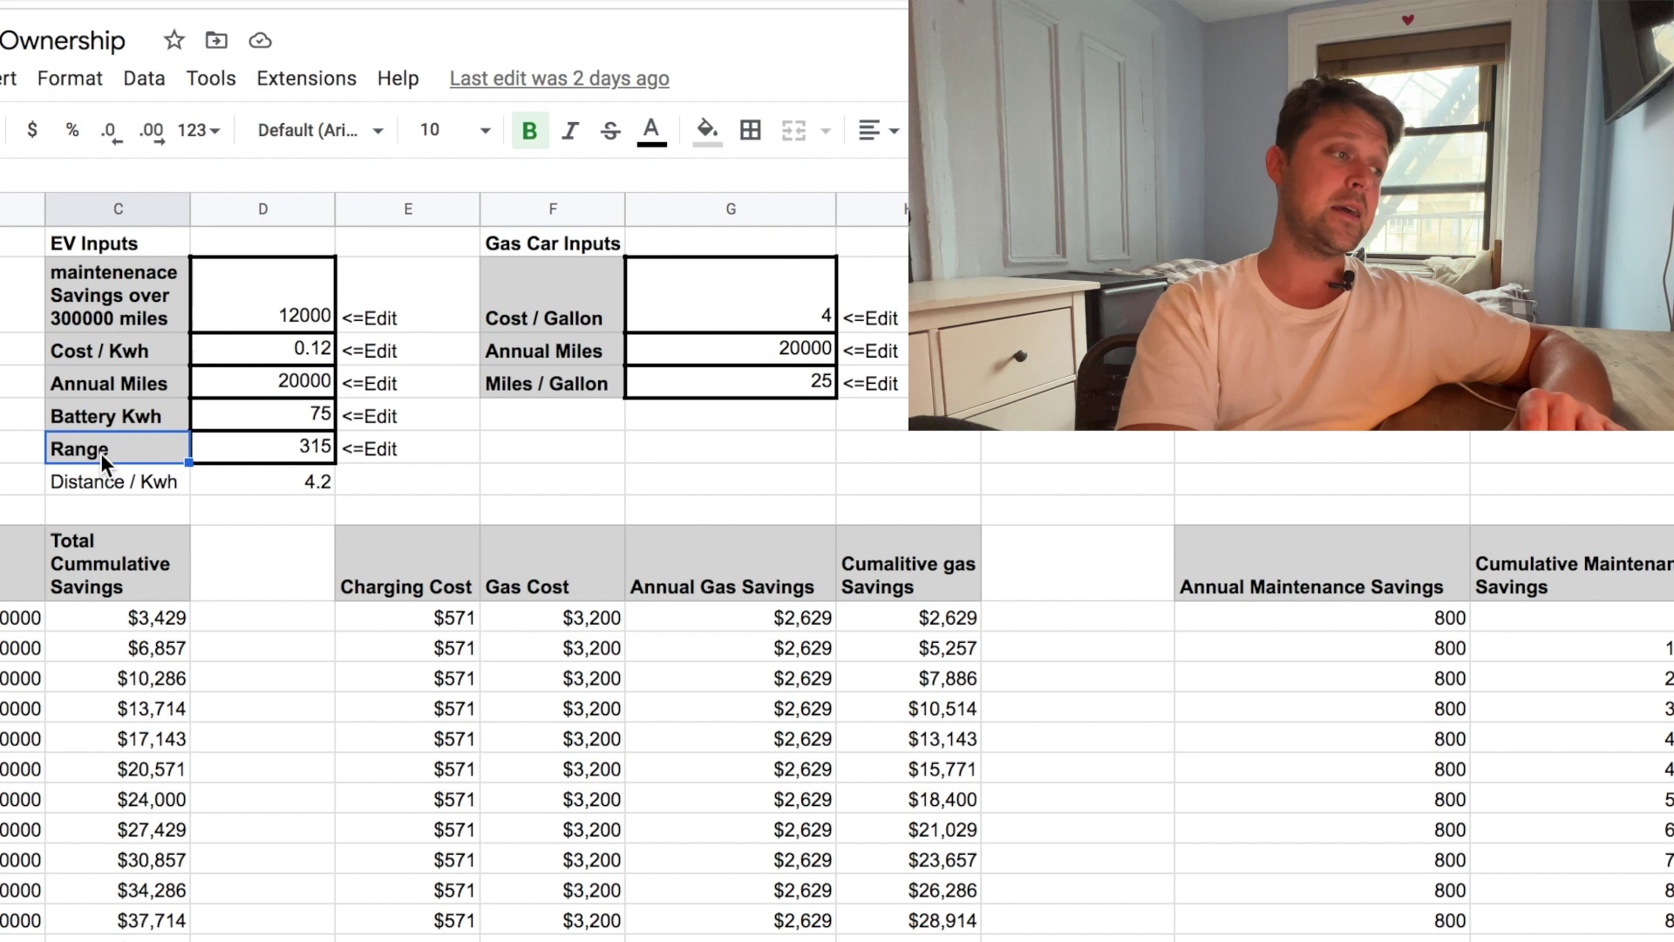
left_click(262, 440)
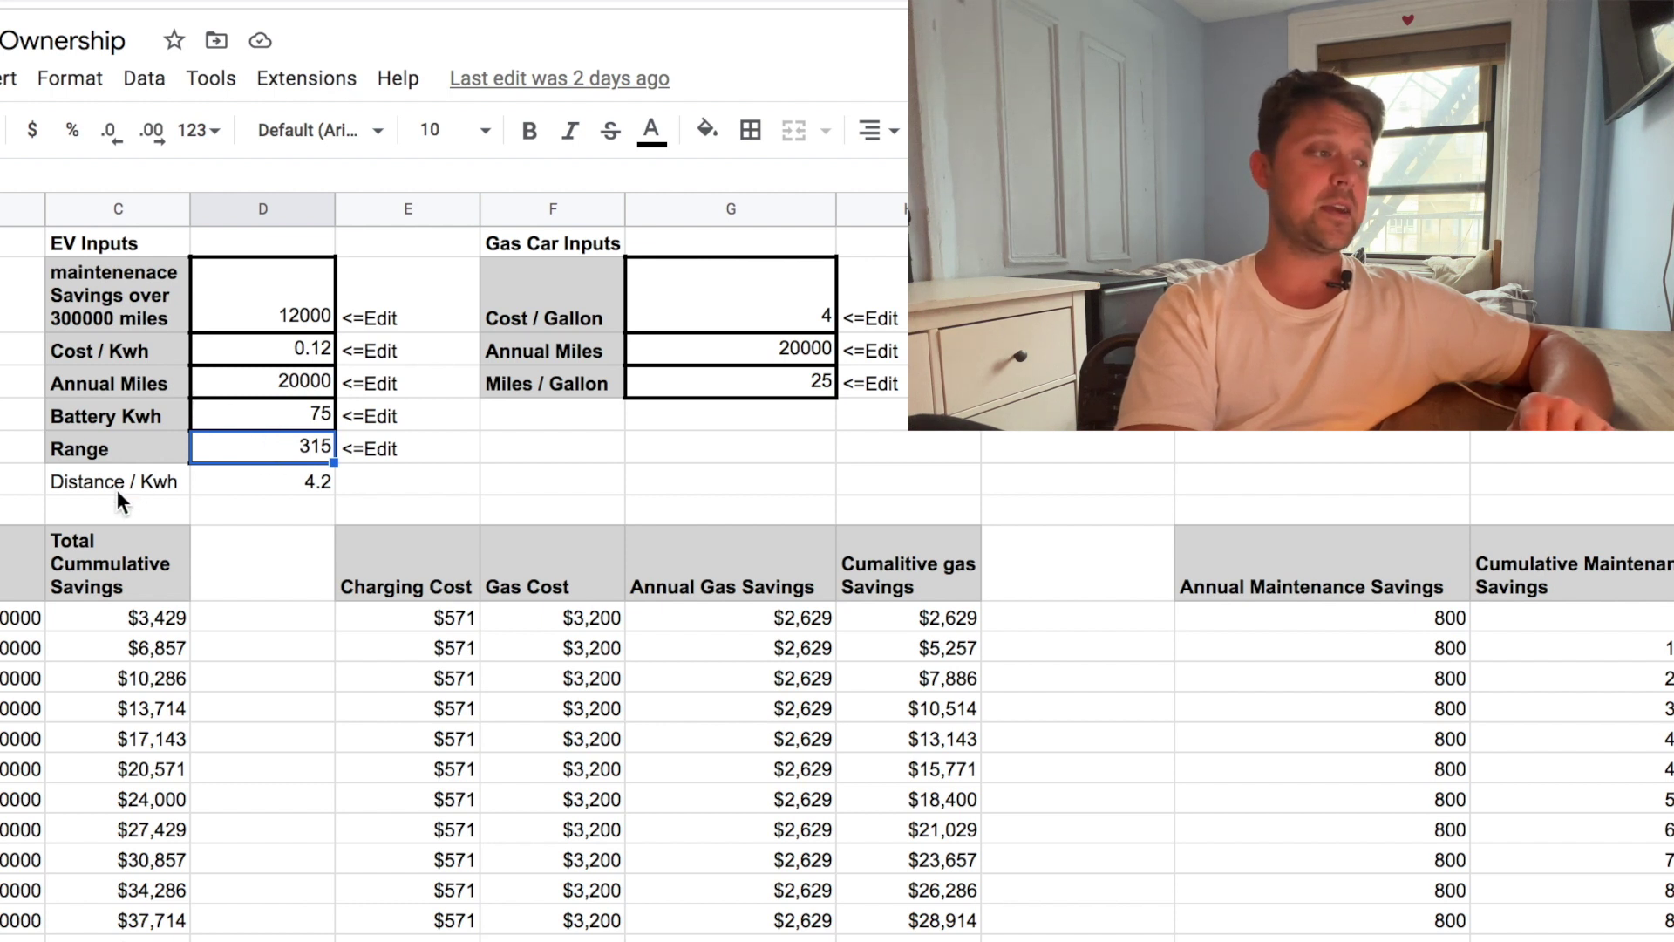
left_click(311, 486)
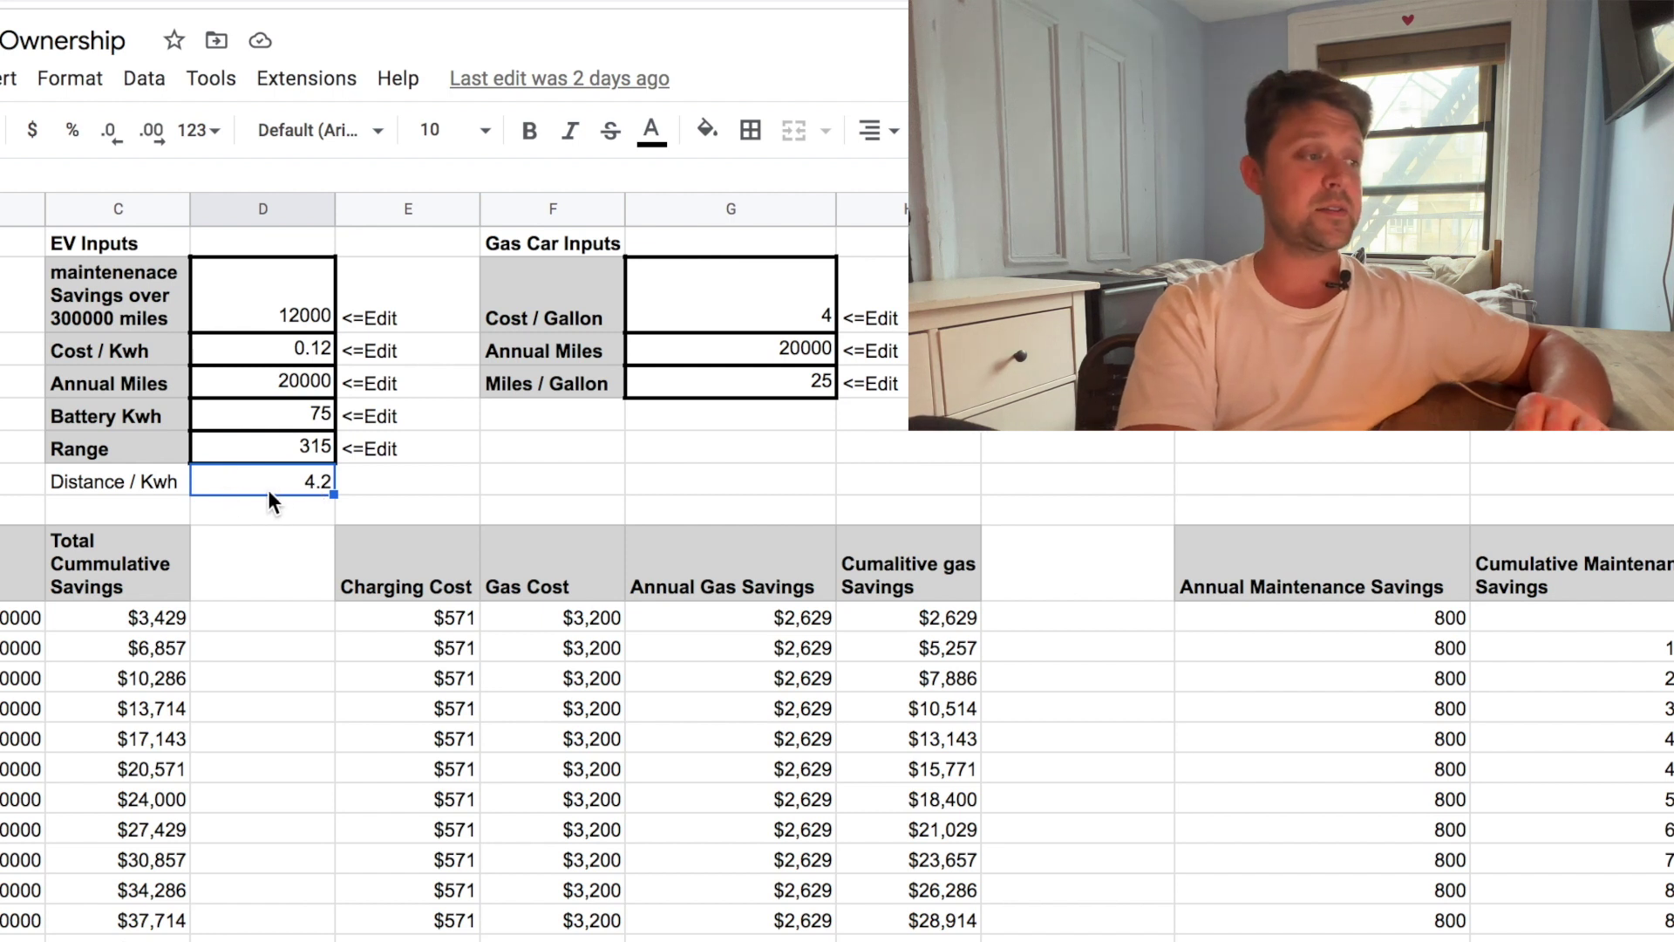
left_click(698, 318)
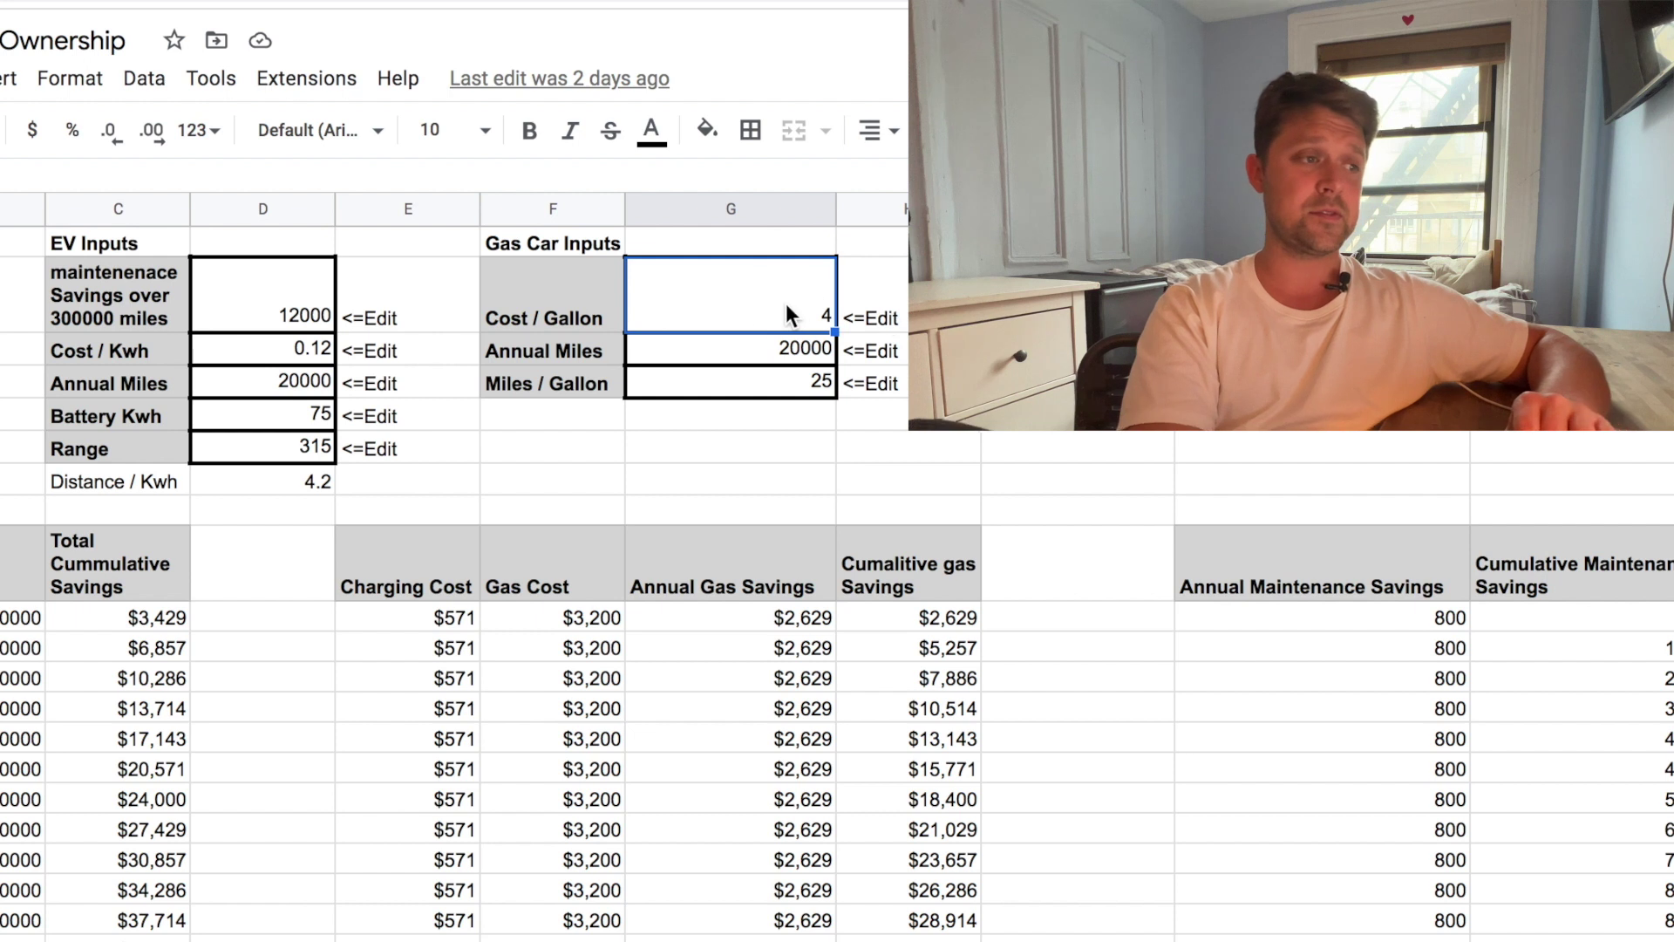
left_click(765, 350)
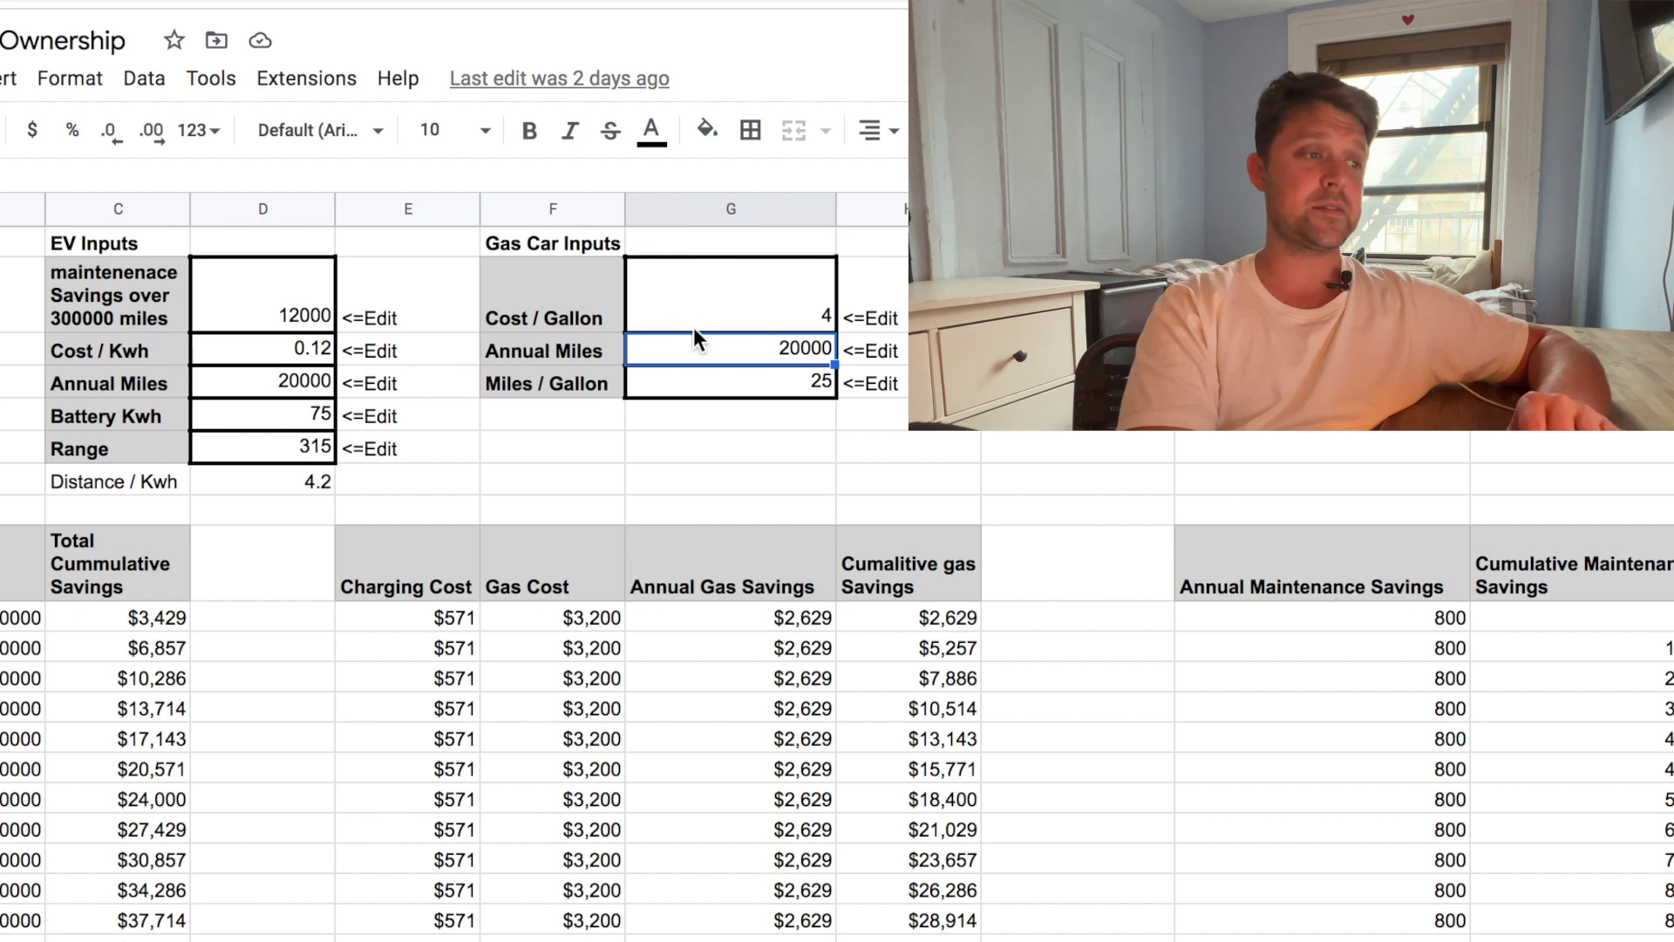
left_click(701, 388)
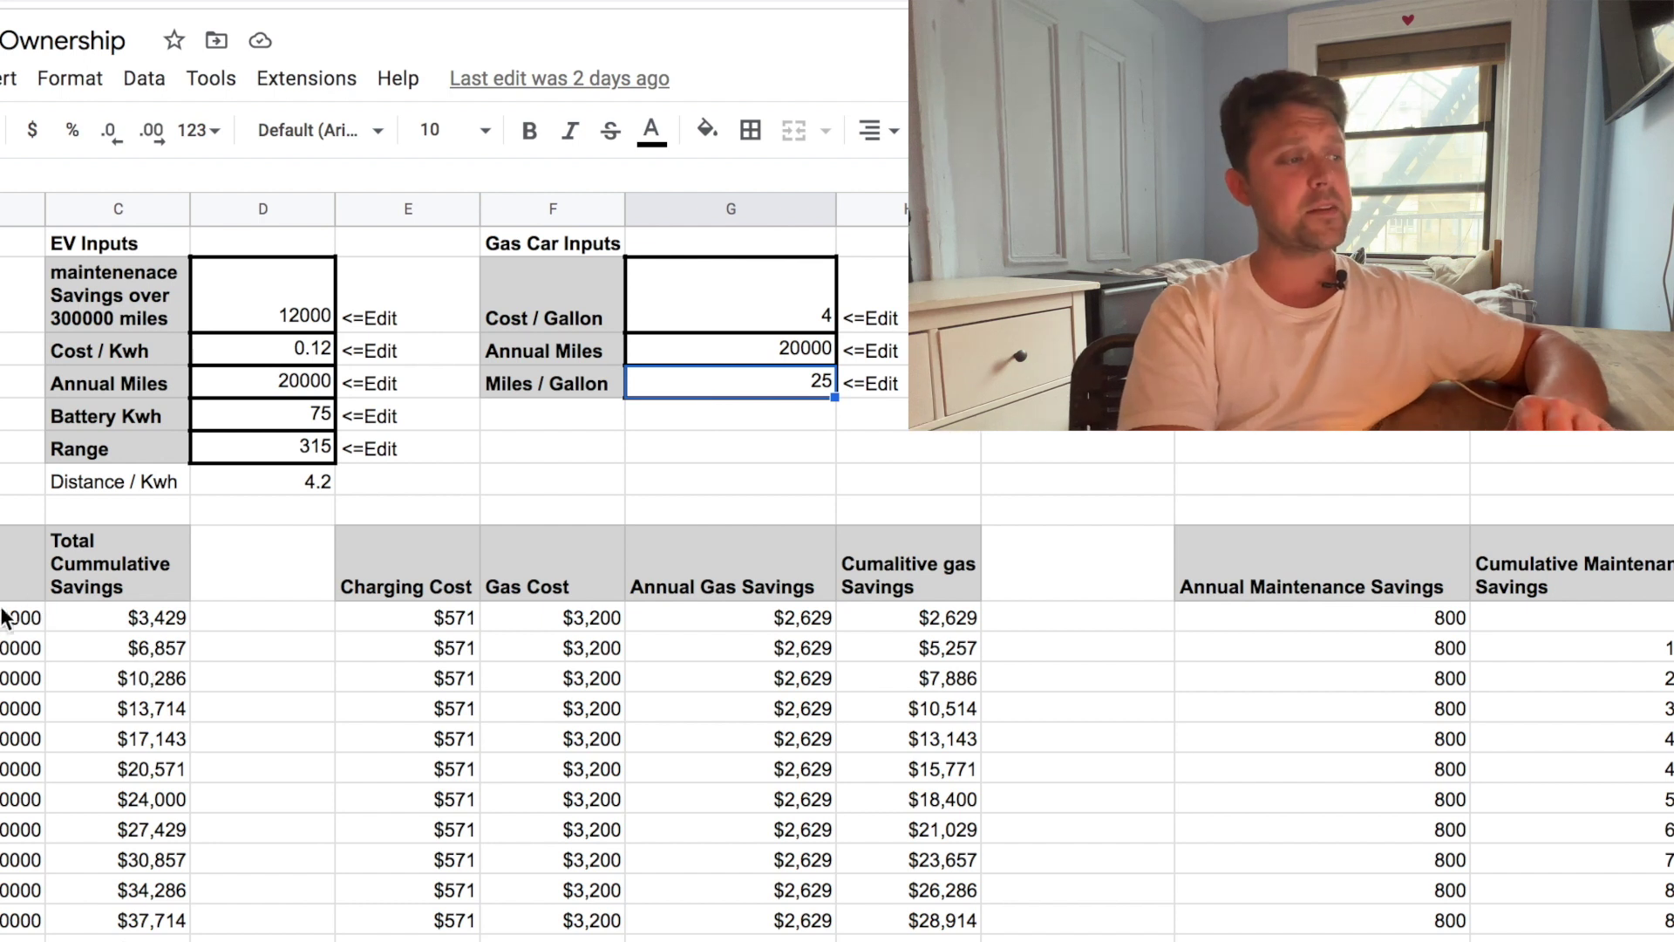
- Compare the 300000-mile maintenance savings input with the yearly values in the Annual Maintenance Savings column, glancing at the first-year gas cost
left_click(270, 282)
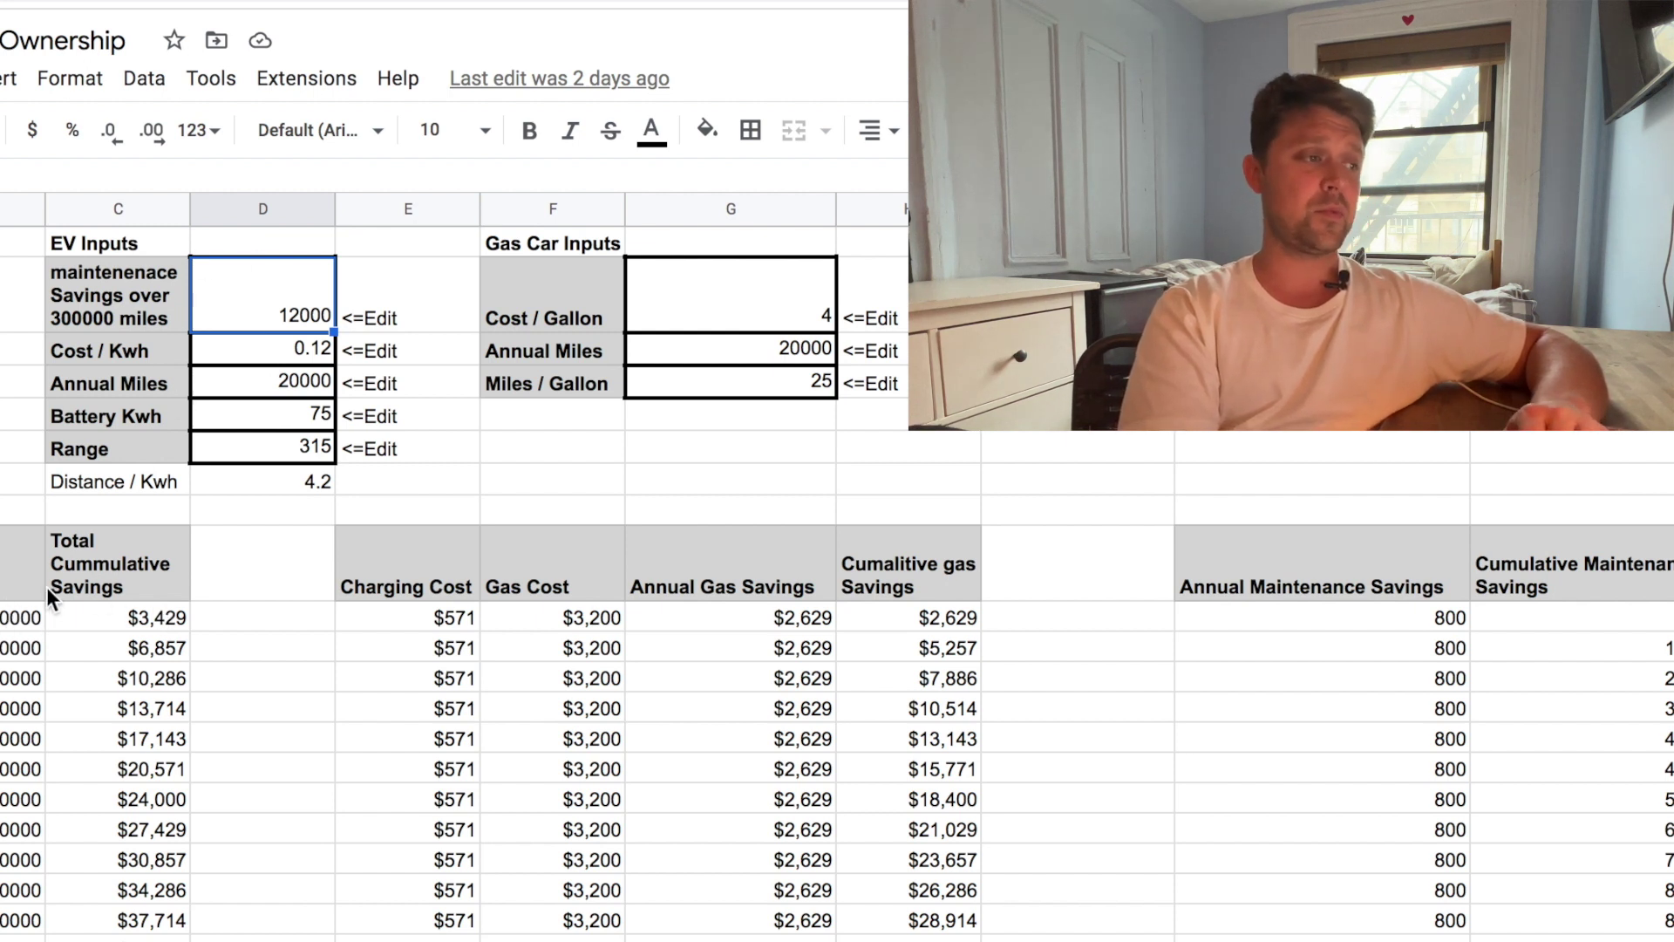
left_click(1418, 620)
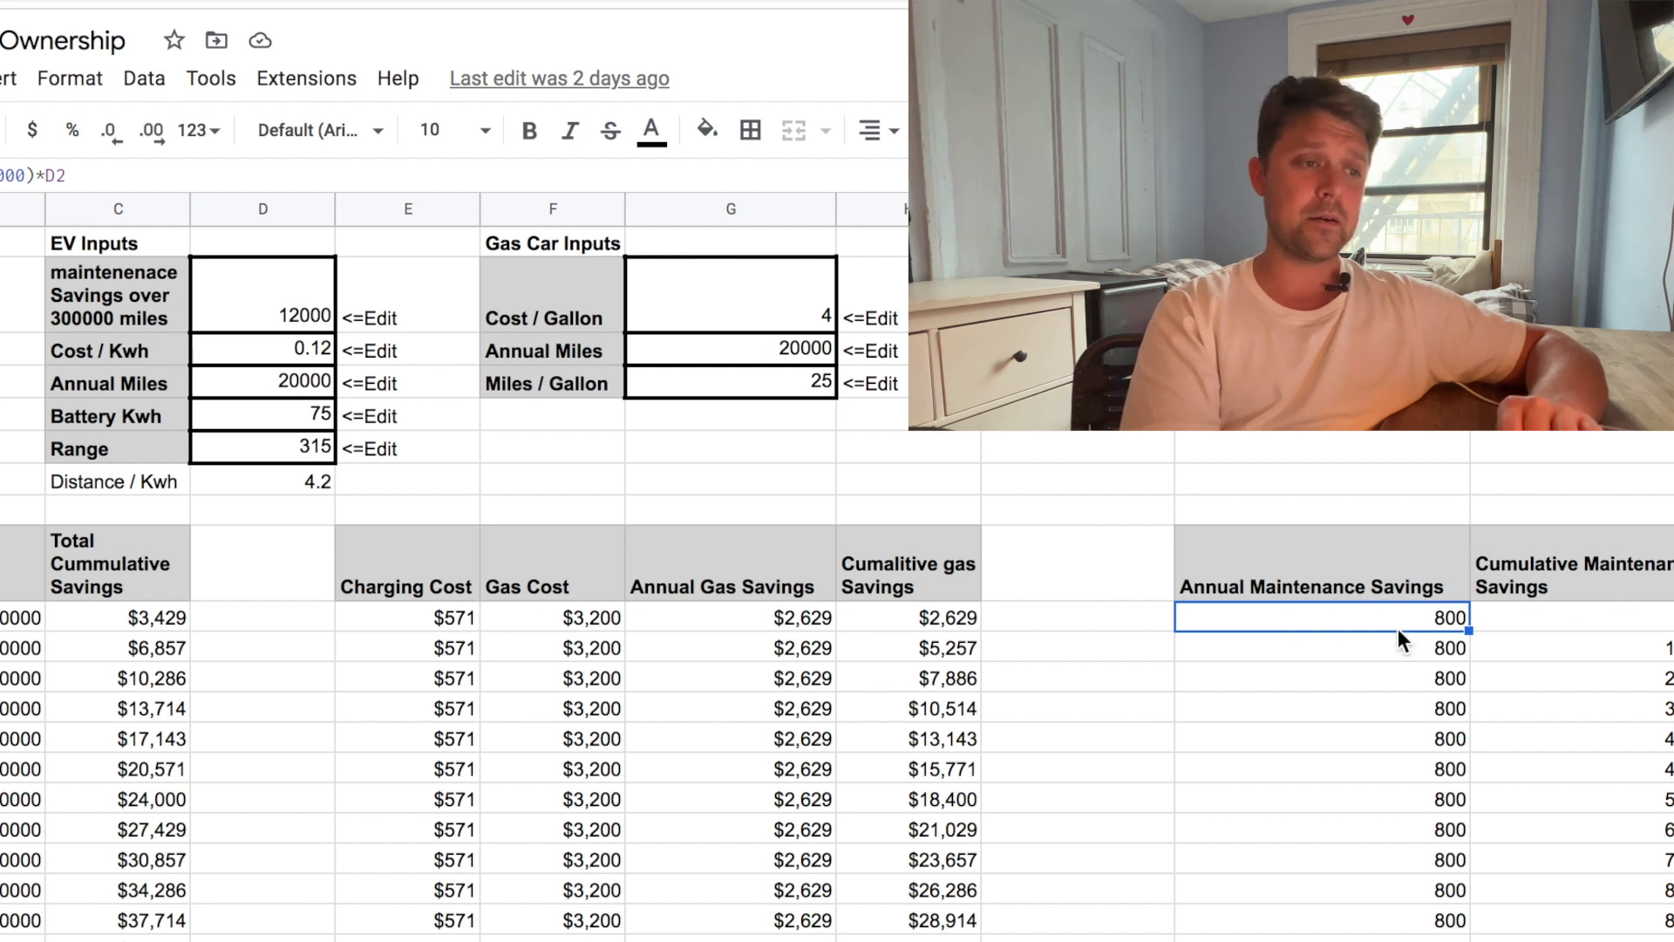
key("Down")
key("Down")
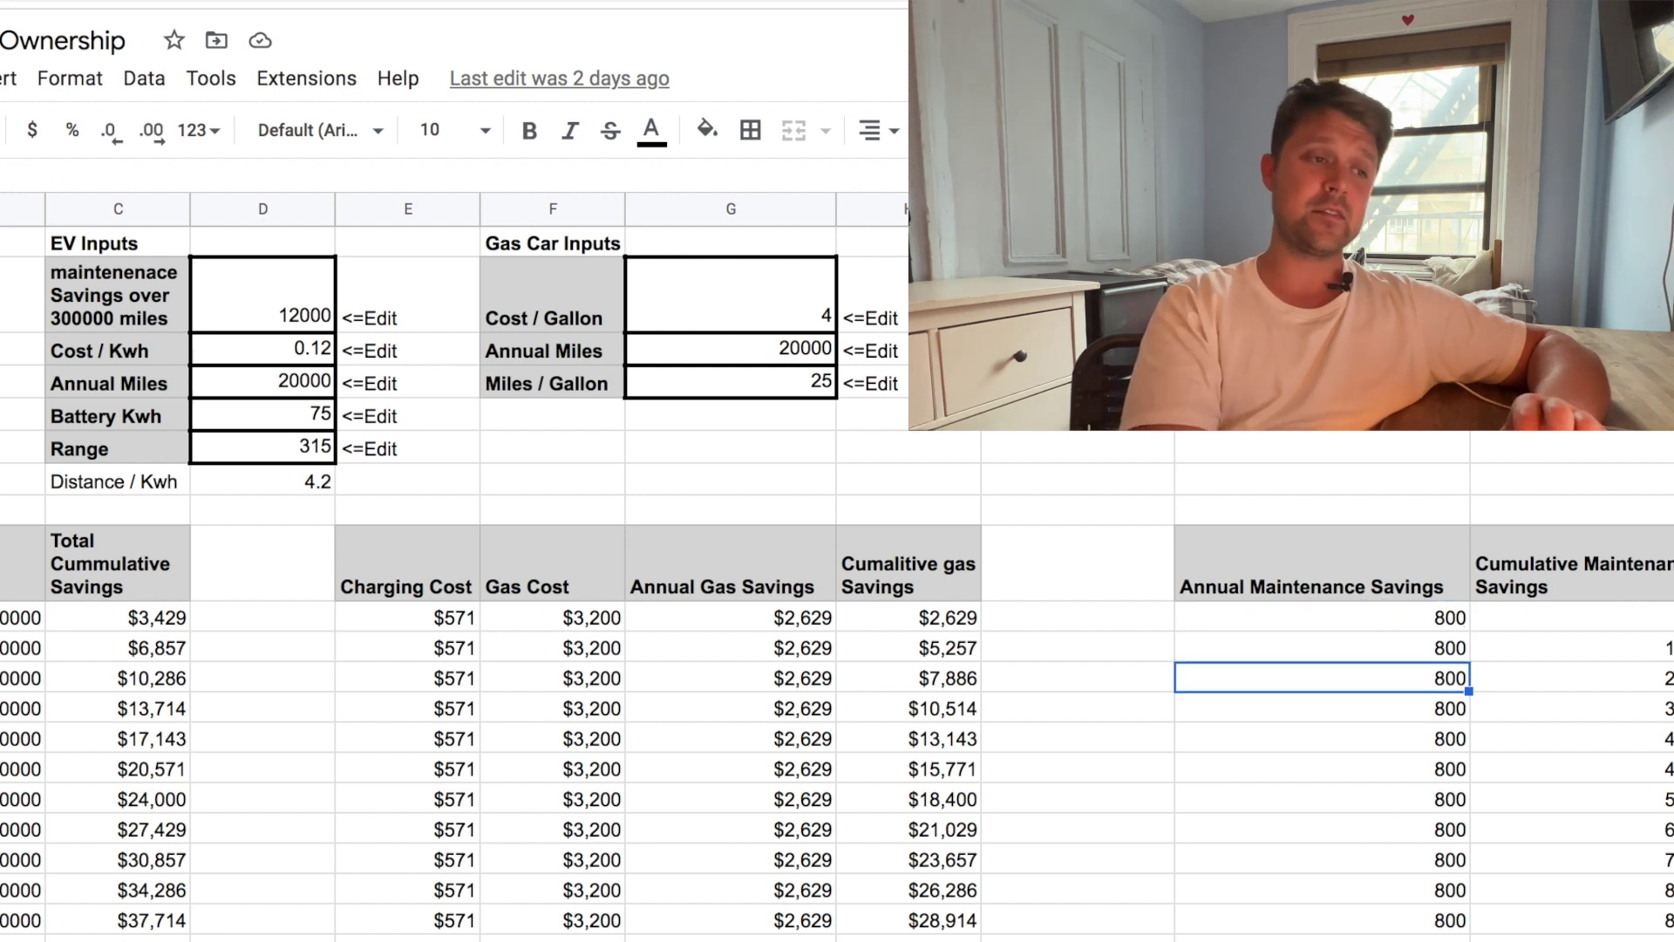
left_click(601, 618)
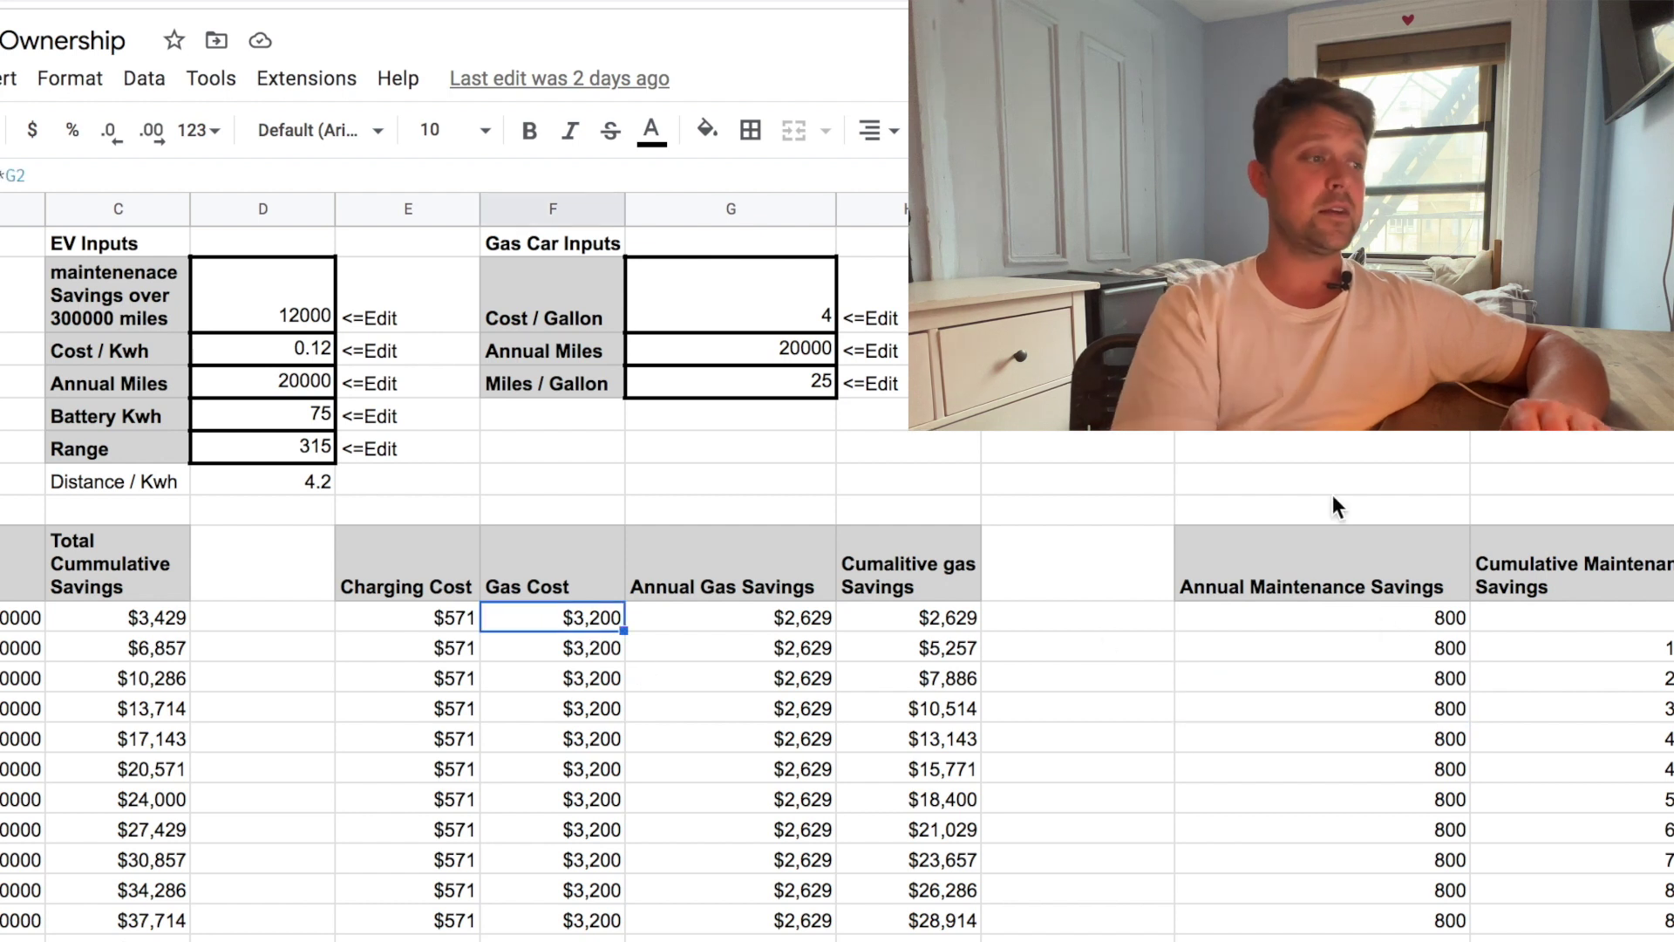
left_click(1363, 610)
key("Down")
key("Down")
key("Down")
key("Down")
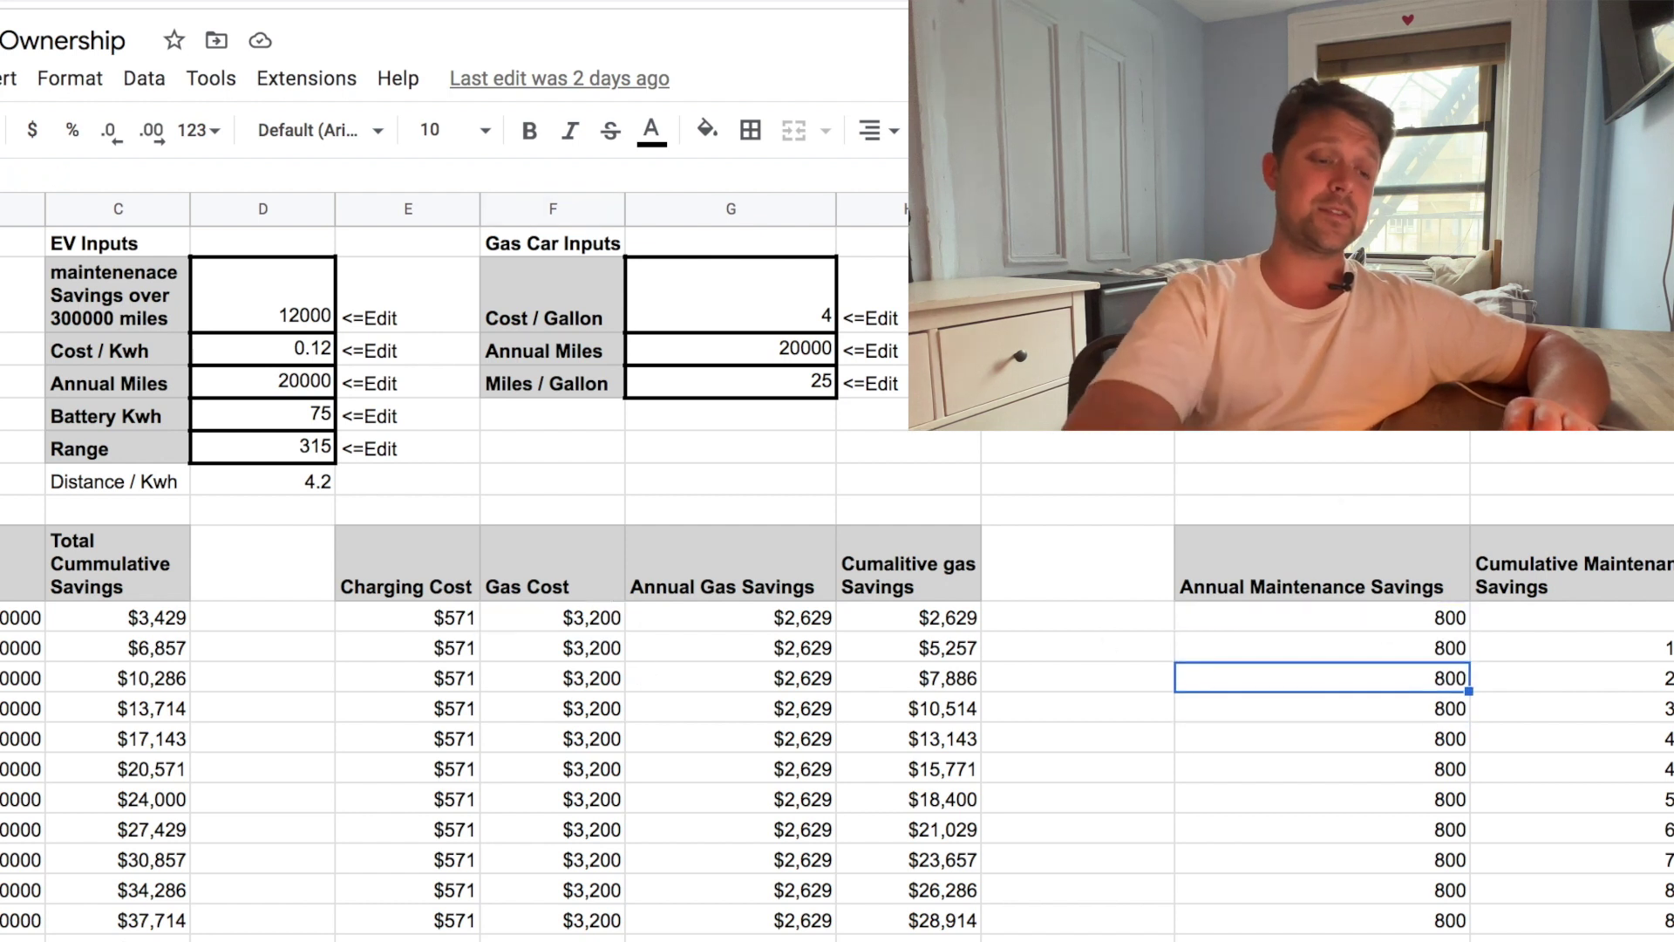
- Examine the first-year gas cost and go through the yearly values in the Annual Gas Savings column
left_click(561, 623)
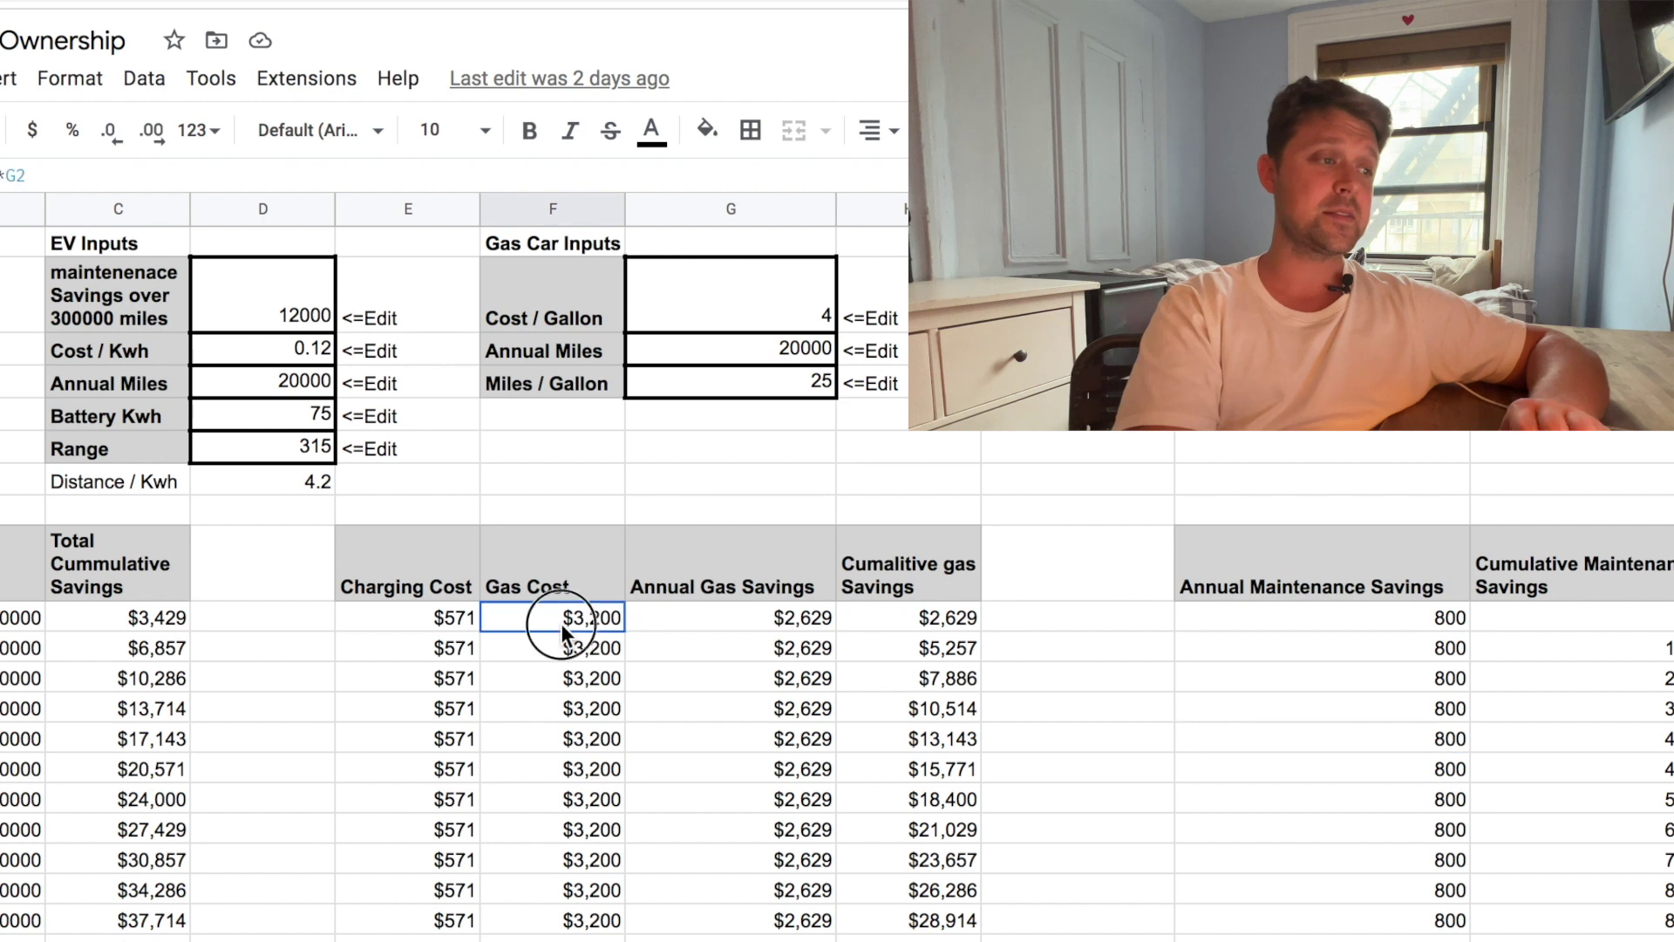
left_click(736, 619)
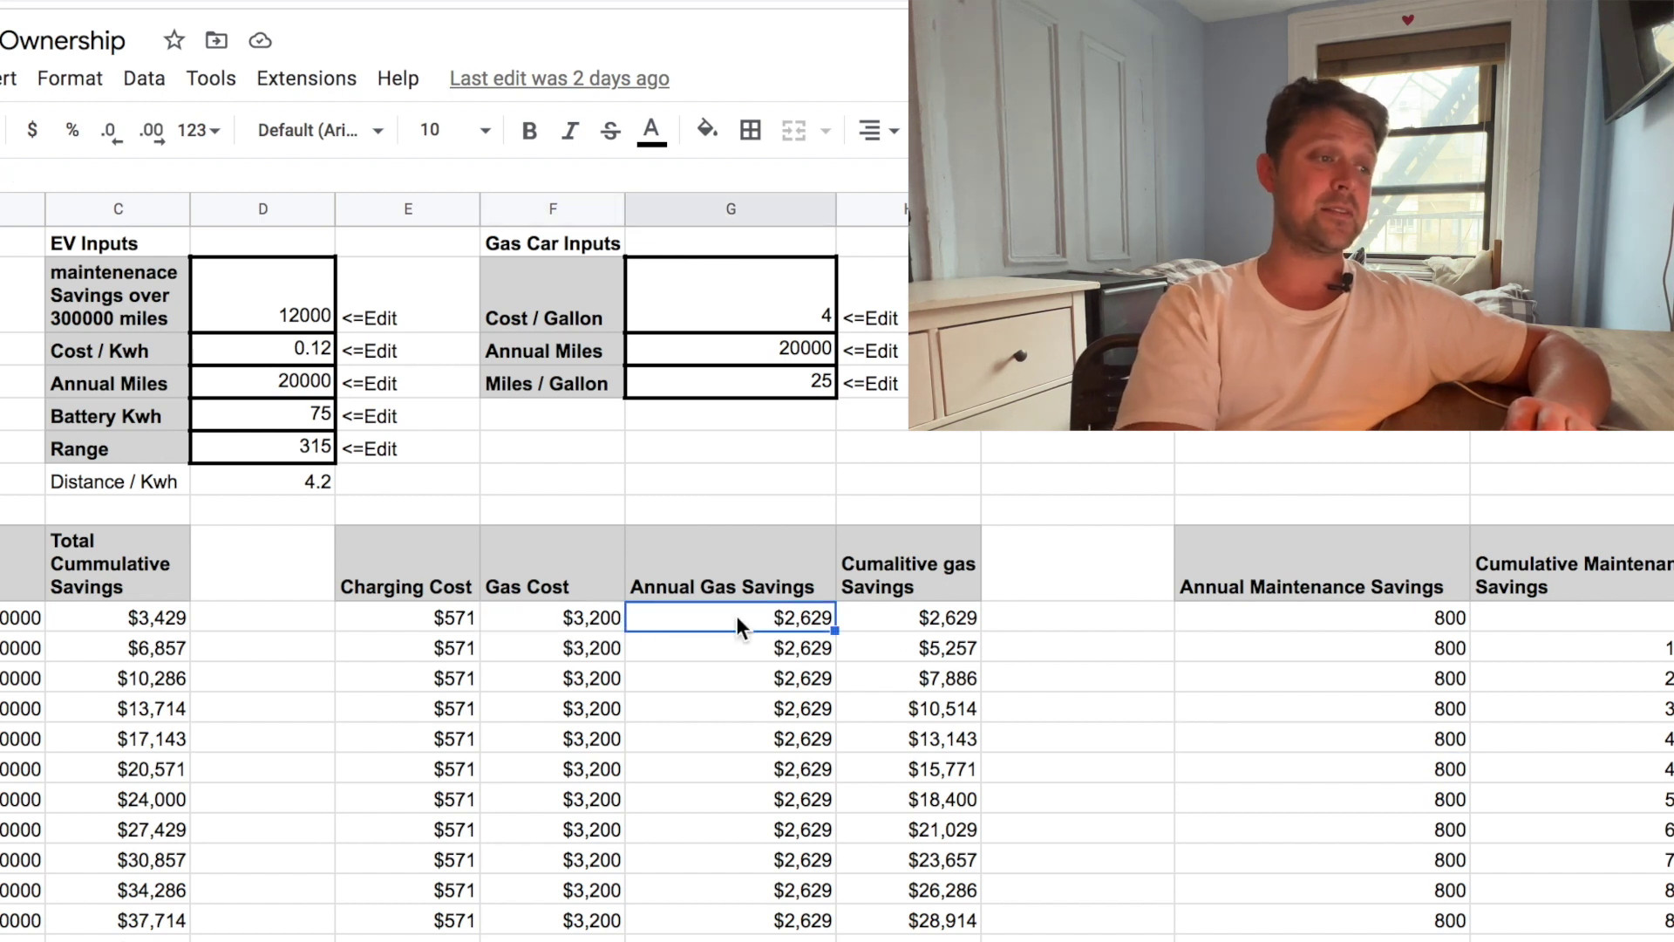
key("Down")
key("Down")
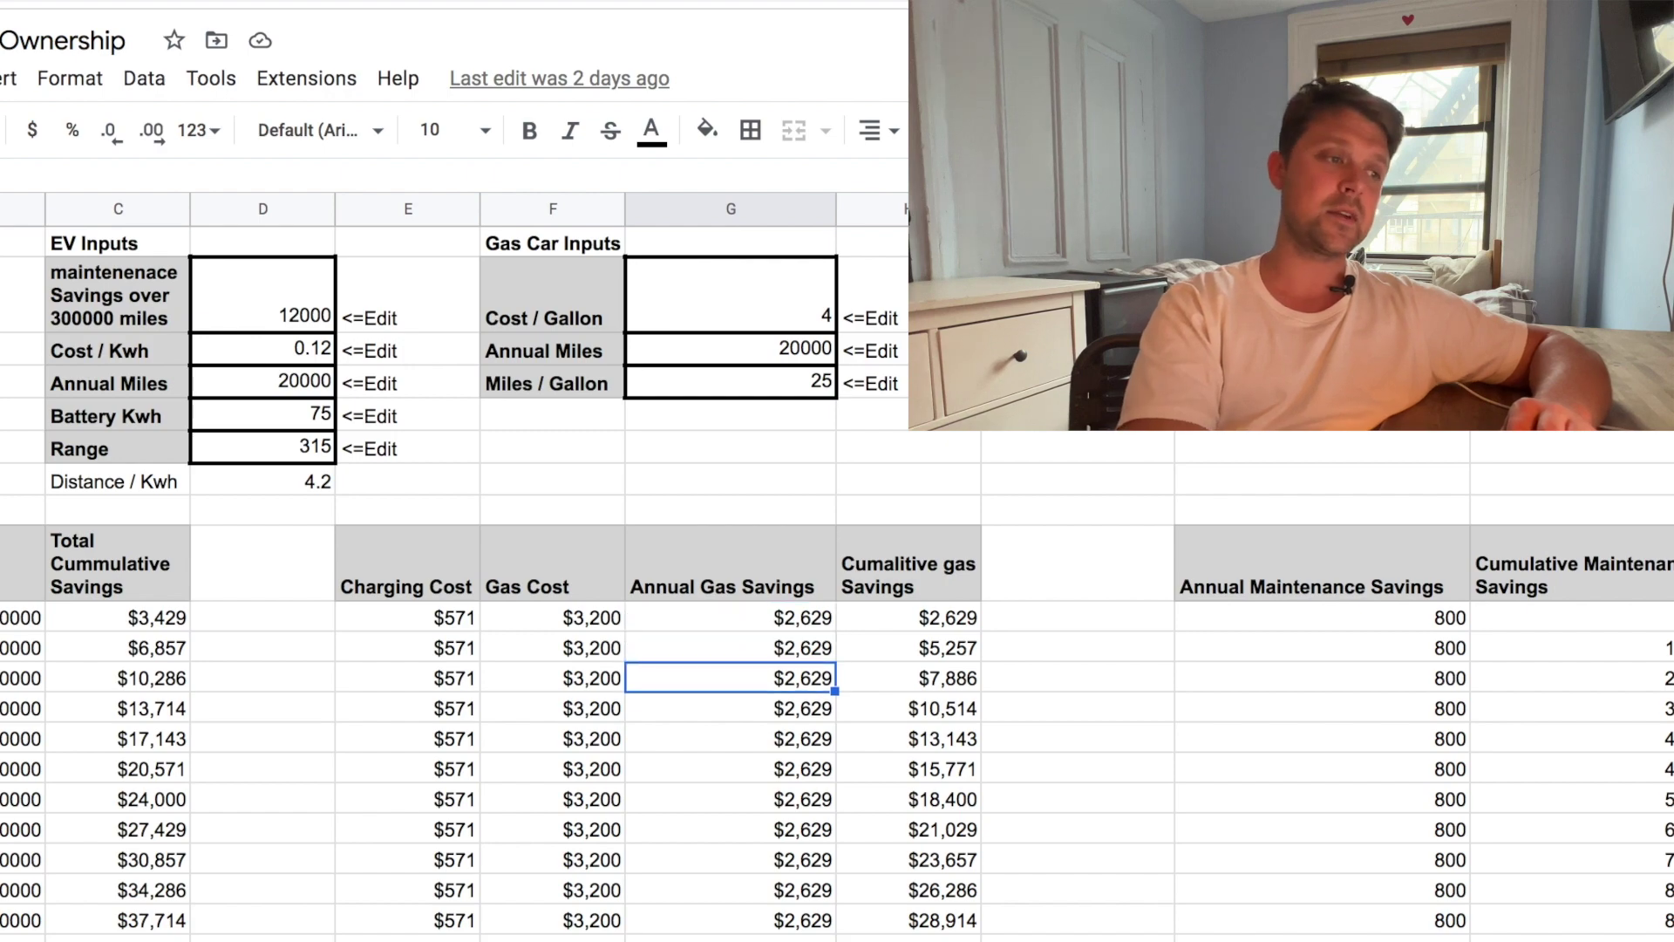
key("Down")
key("Down")
key("Down")
key("Down")
key("Down")
key("Down")
- Read the total cumulative savings at year 10 on the savings chart below the table
scroll(677, 420, "down", 5)
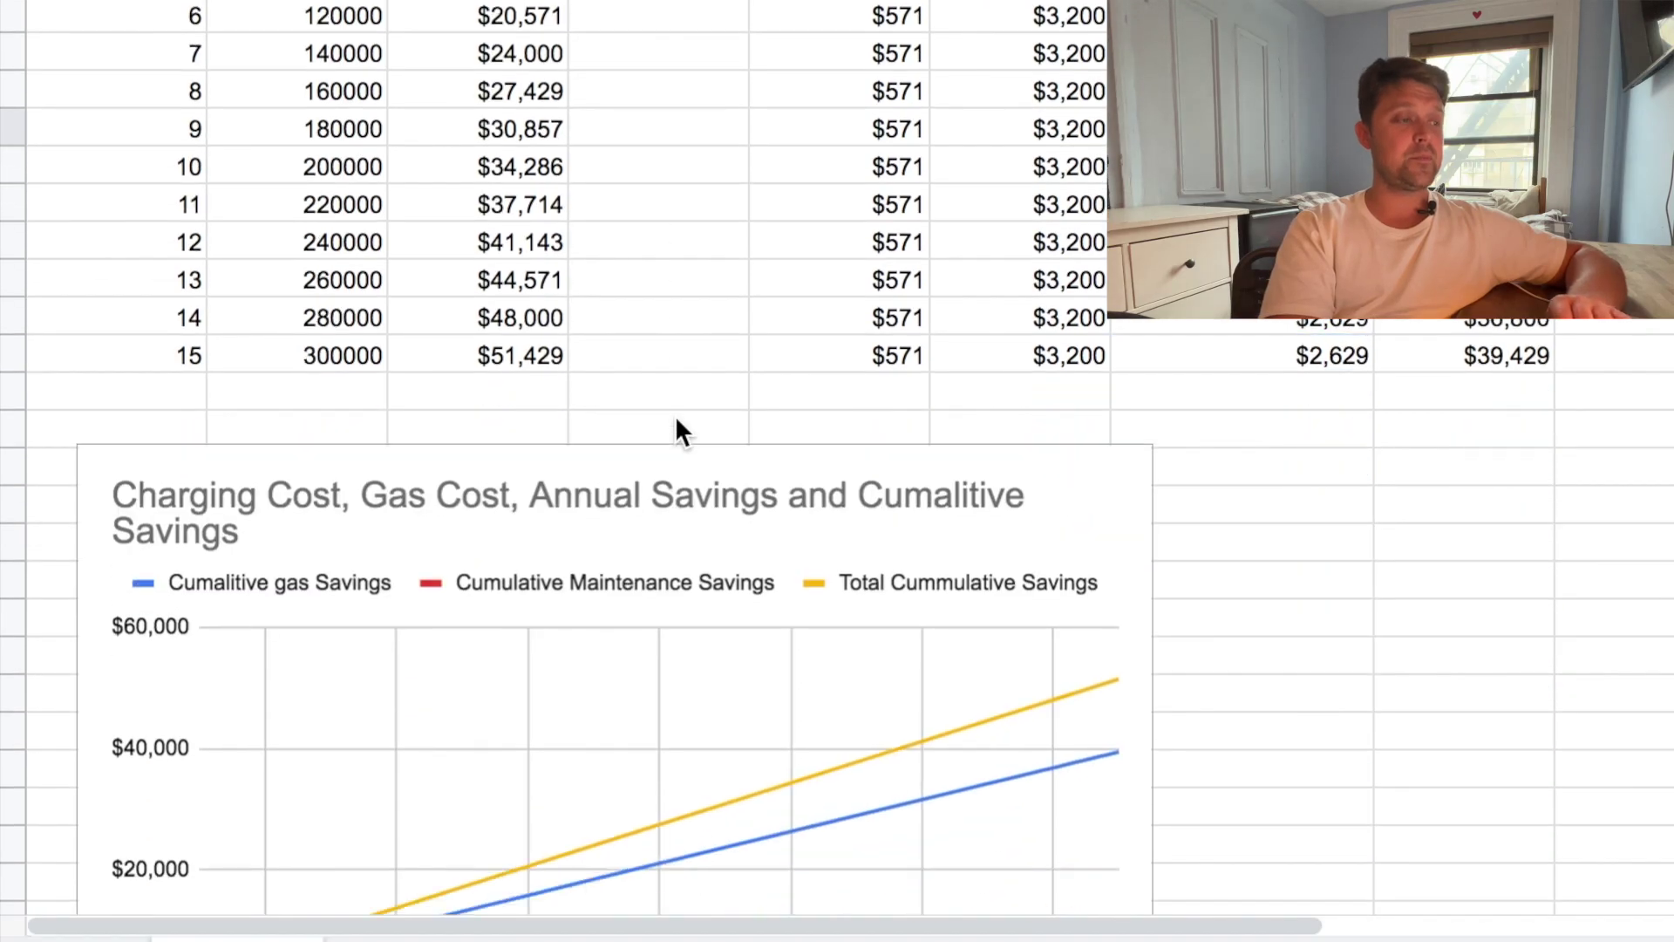
scroll(677, 420, "down", 3)
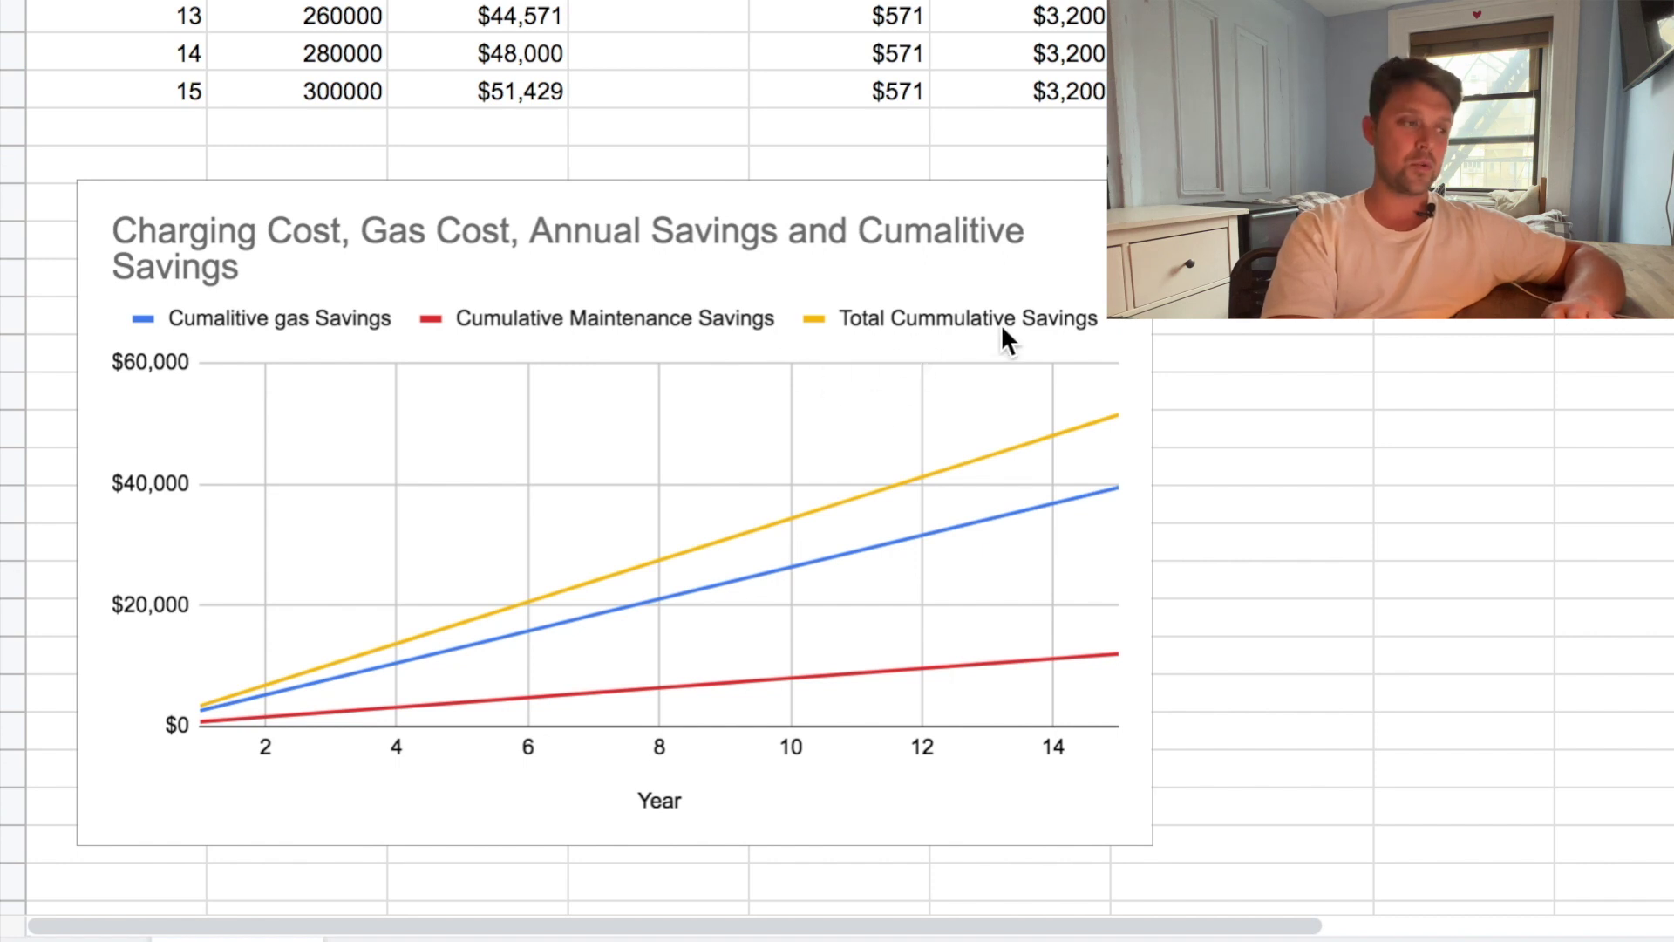
left_click(789, 516)
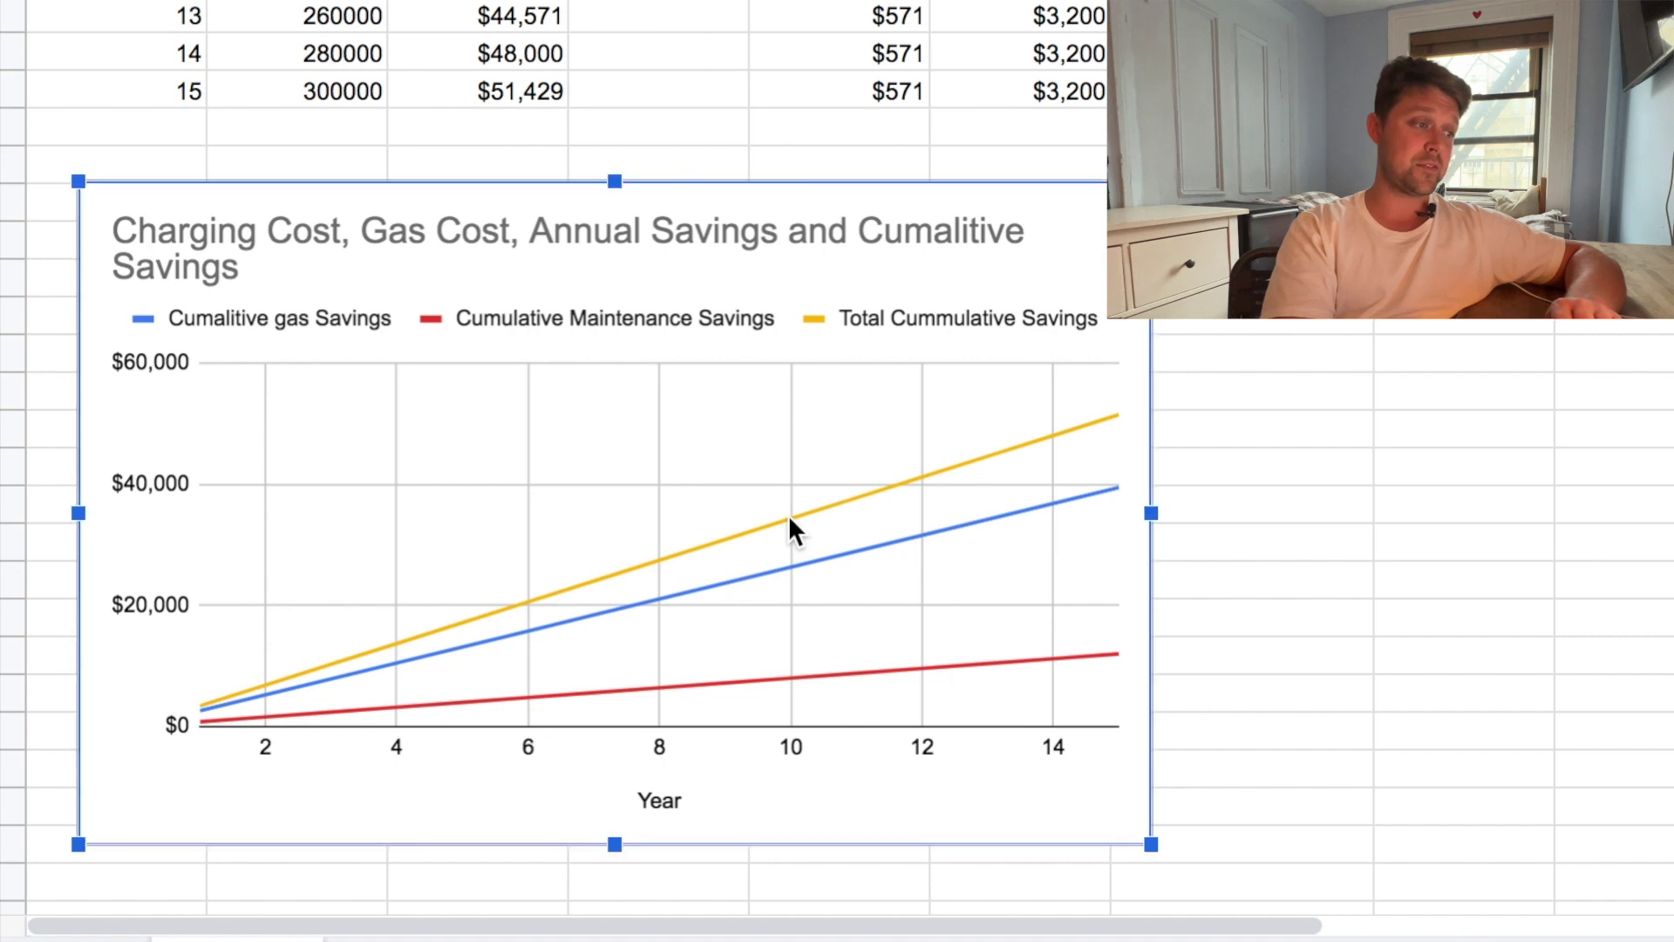
mouse_move(788, 516)
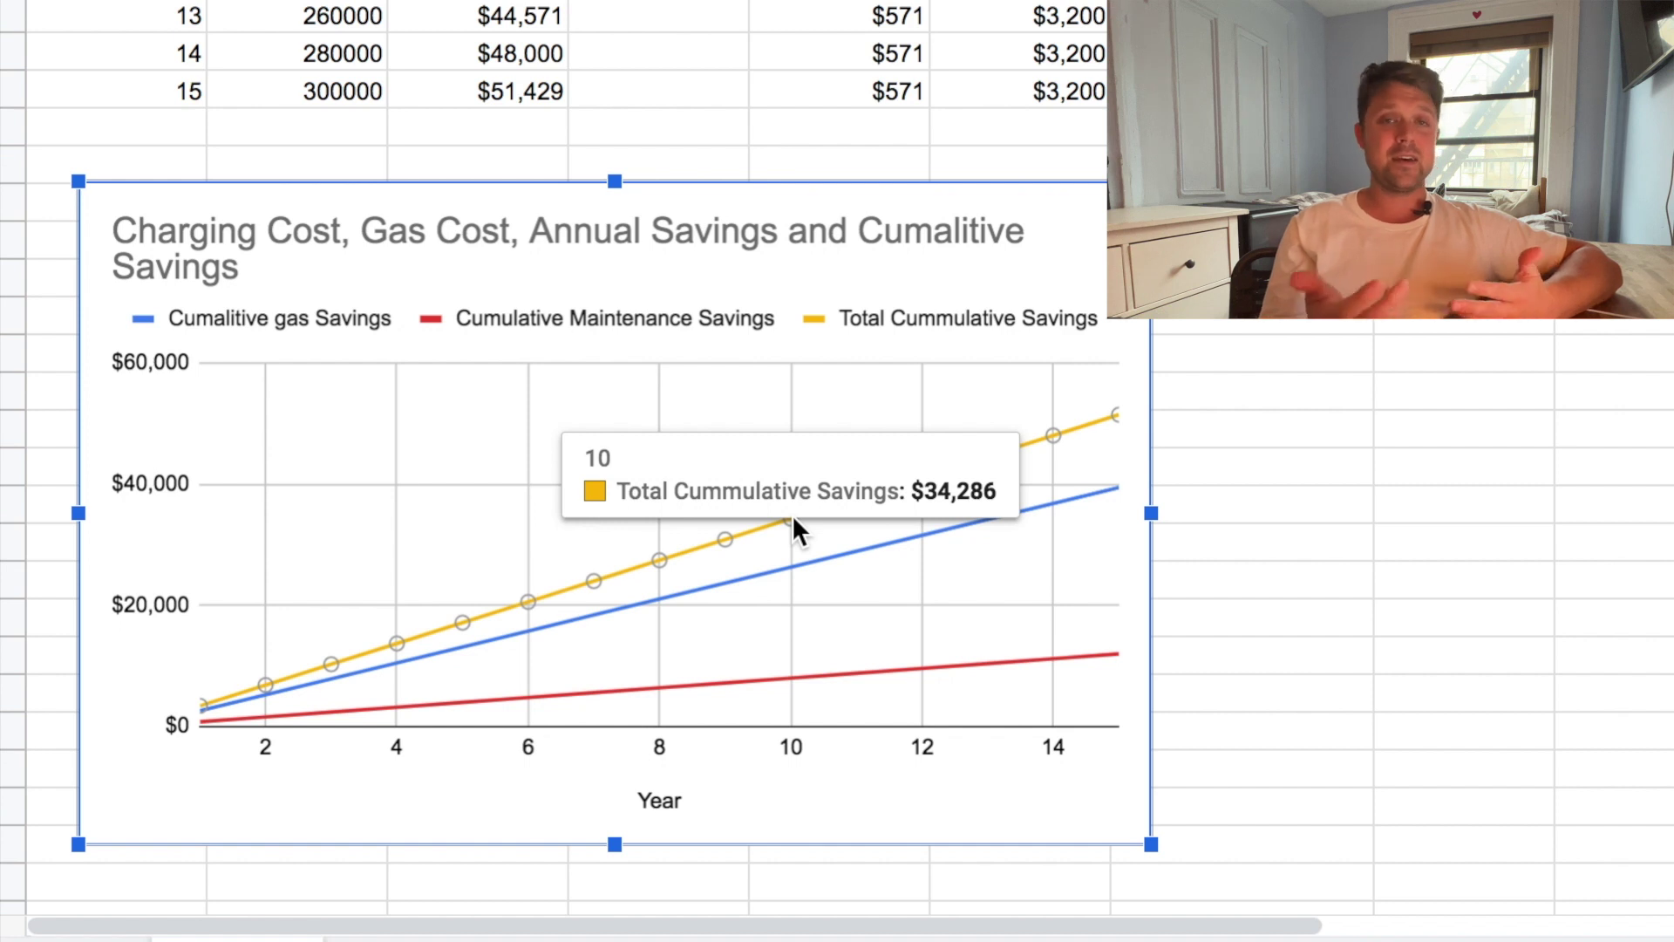
- Set the EV's Cost / Kwh input to 0.36
scroll(1239, 539, "up", 3)
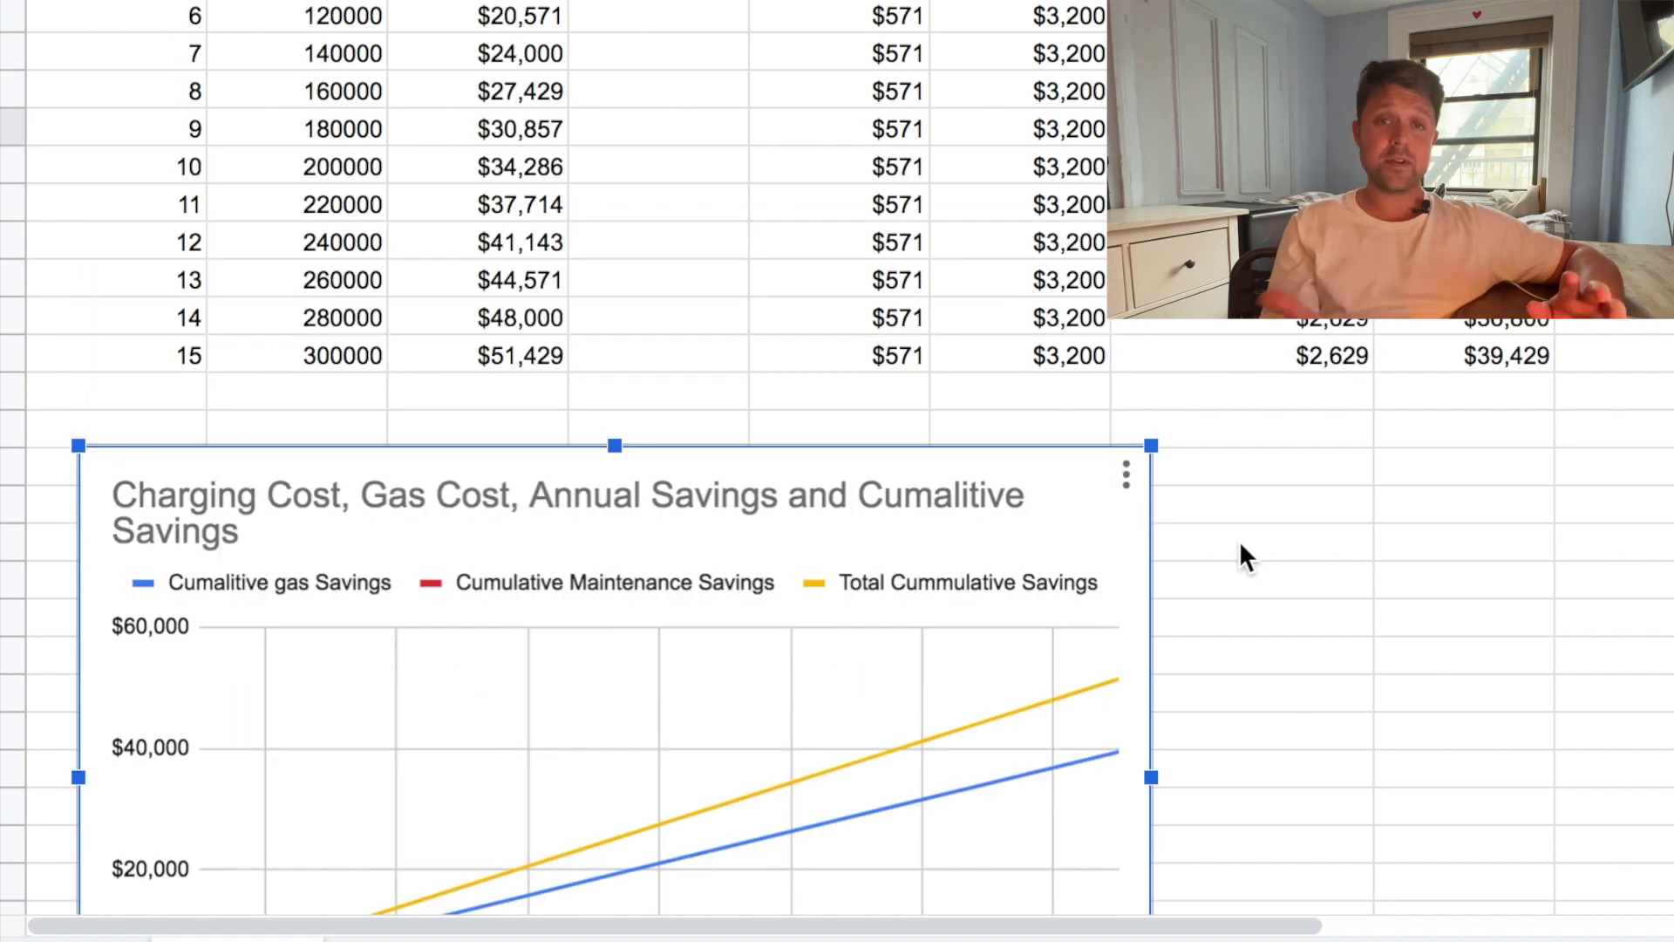
scroll(1238, 541, "up", 3)
scroll(1238, 540, "up", 4)
left_click(679, 75)
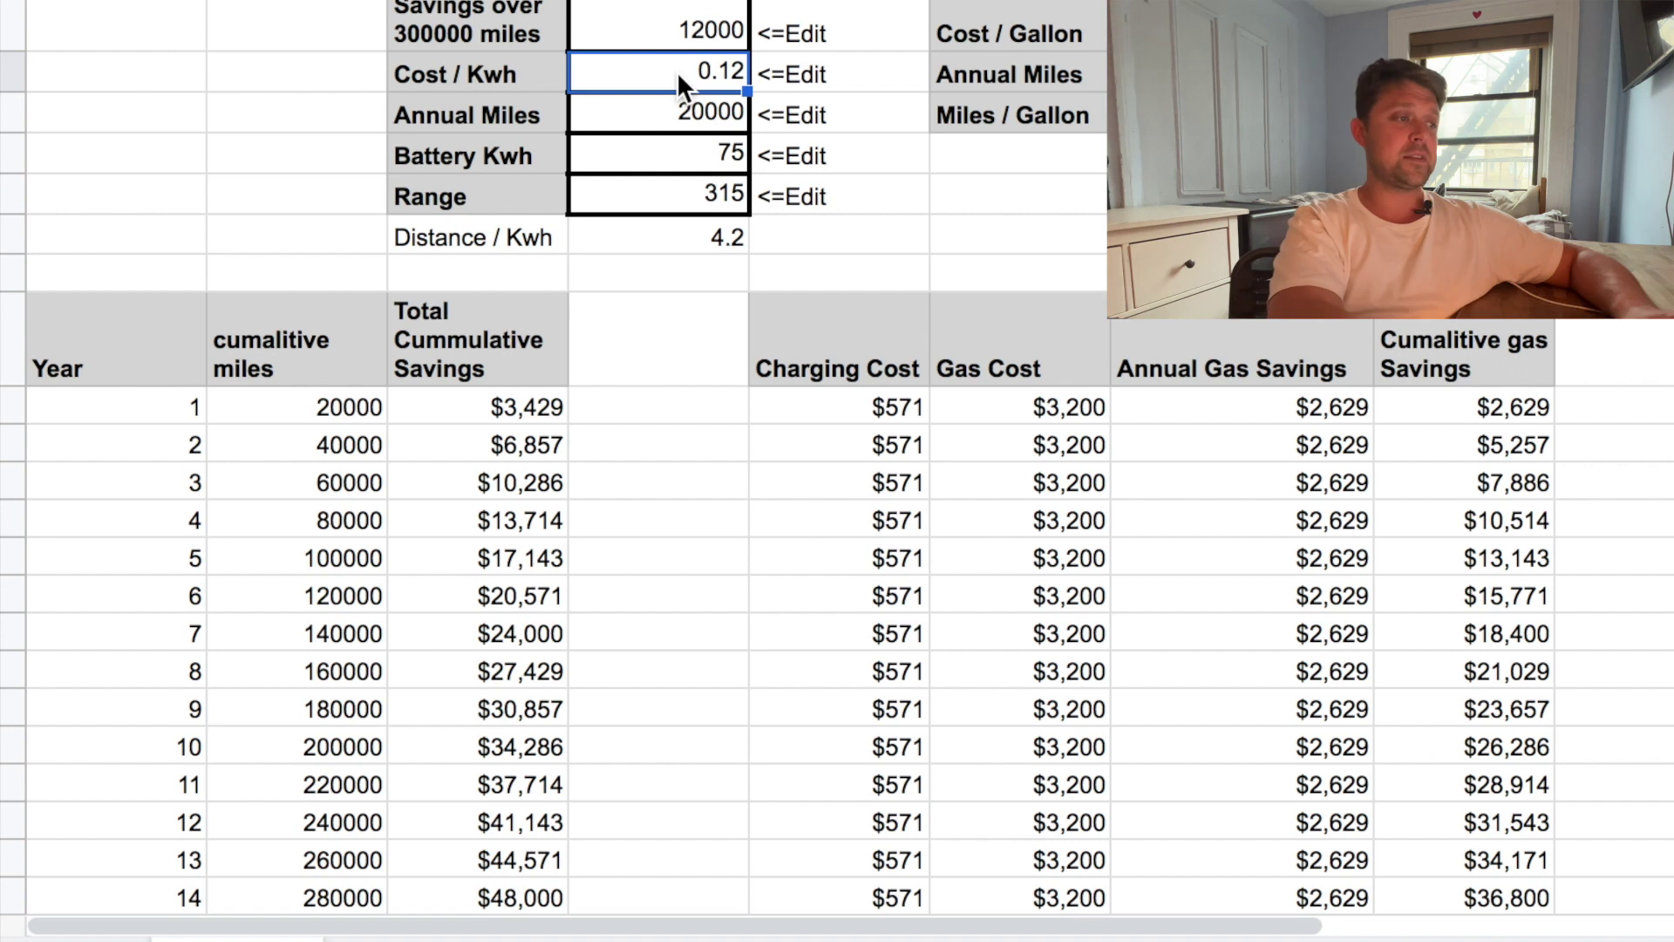
type(".")
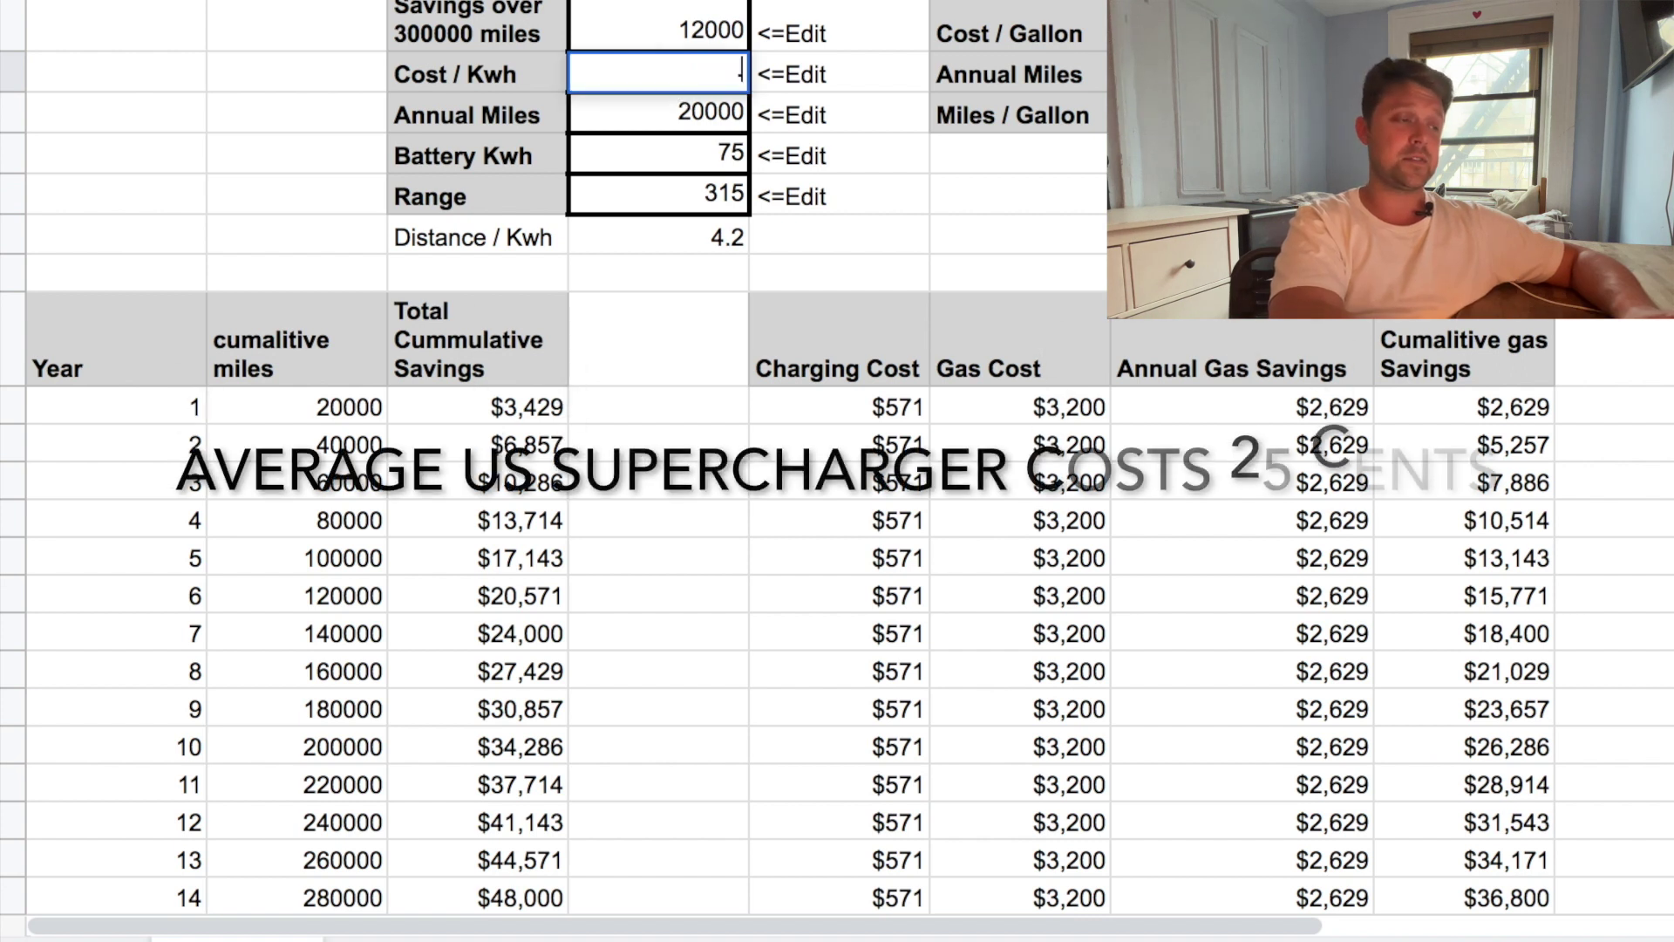
type("36")
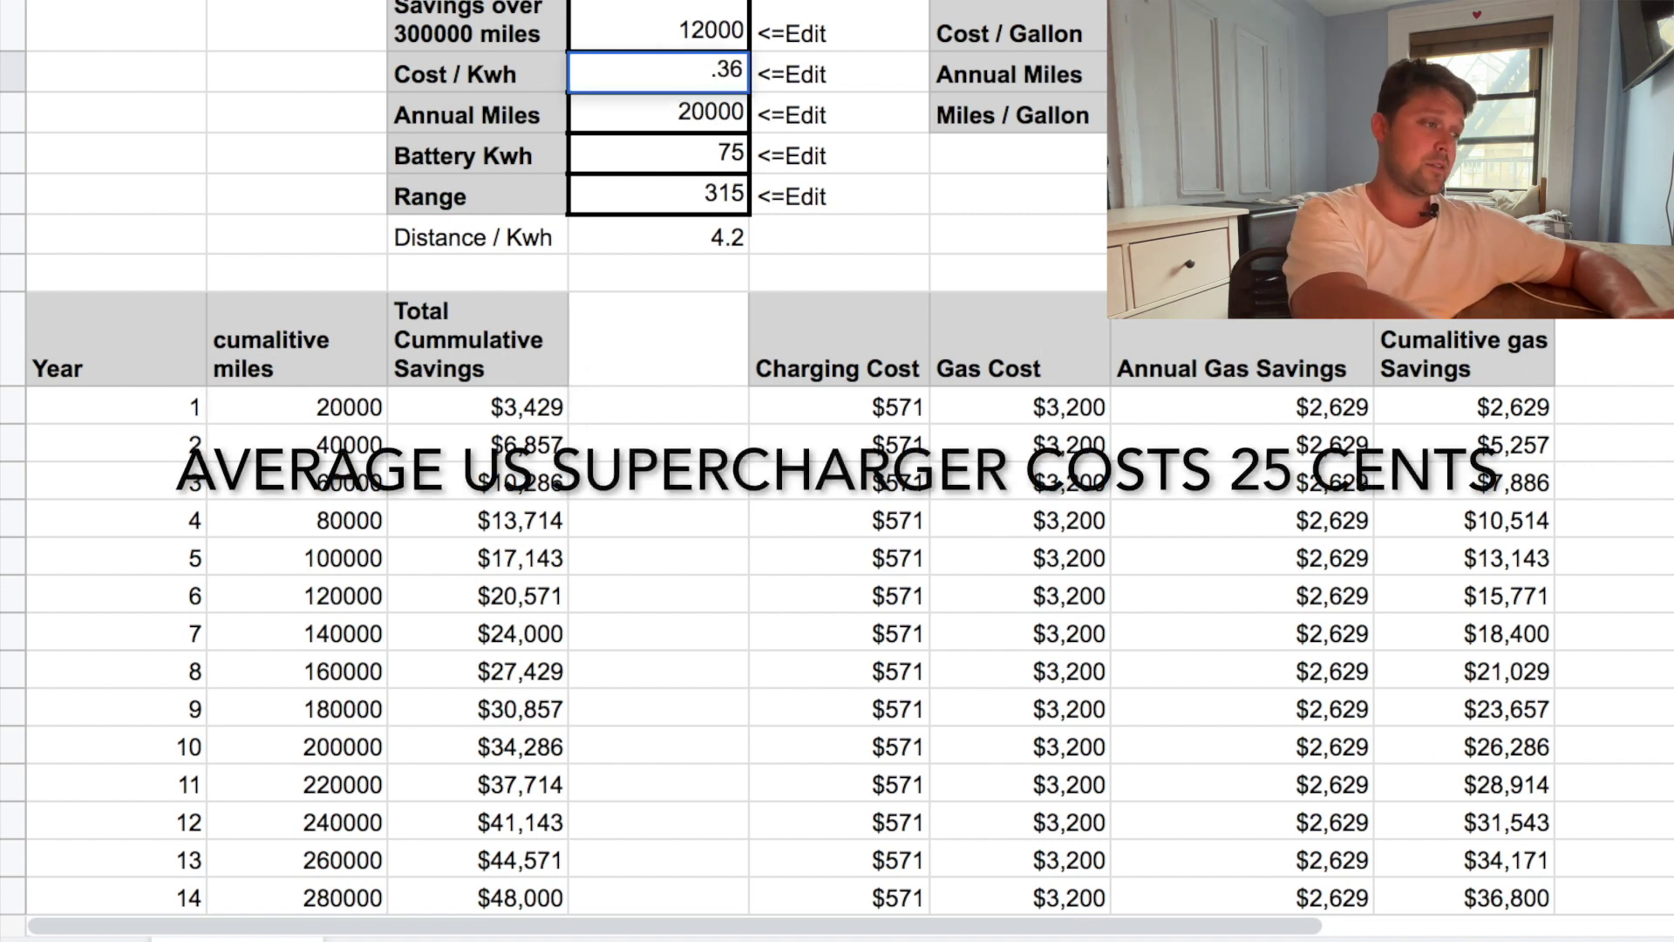
key("Return")
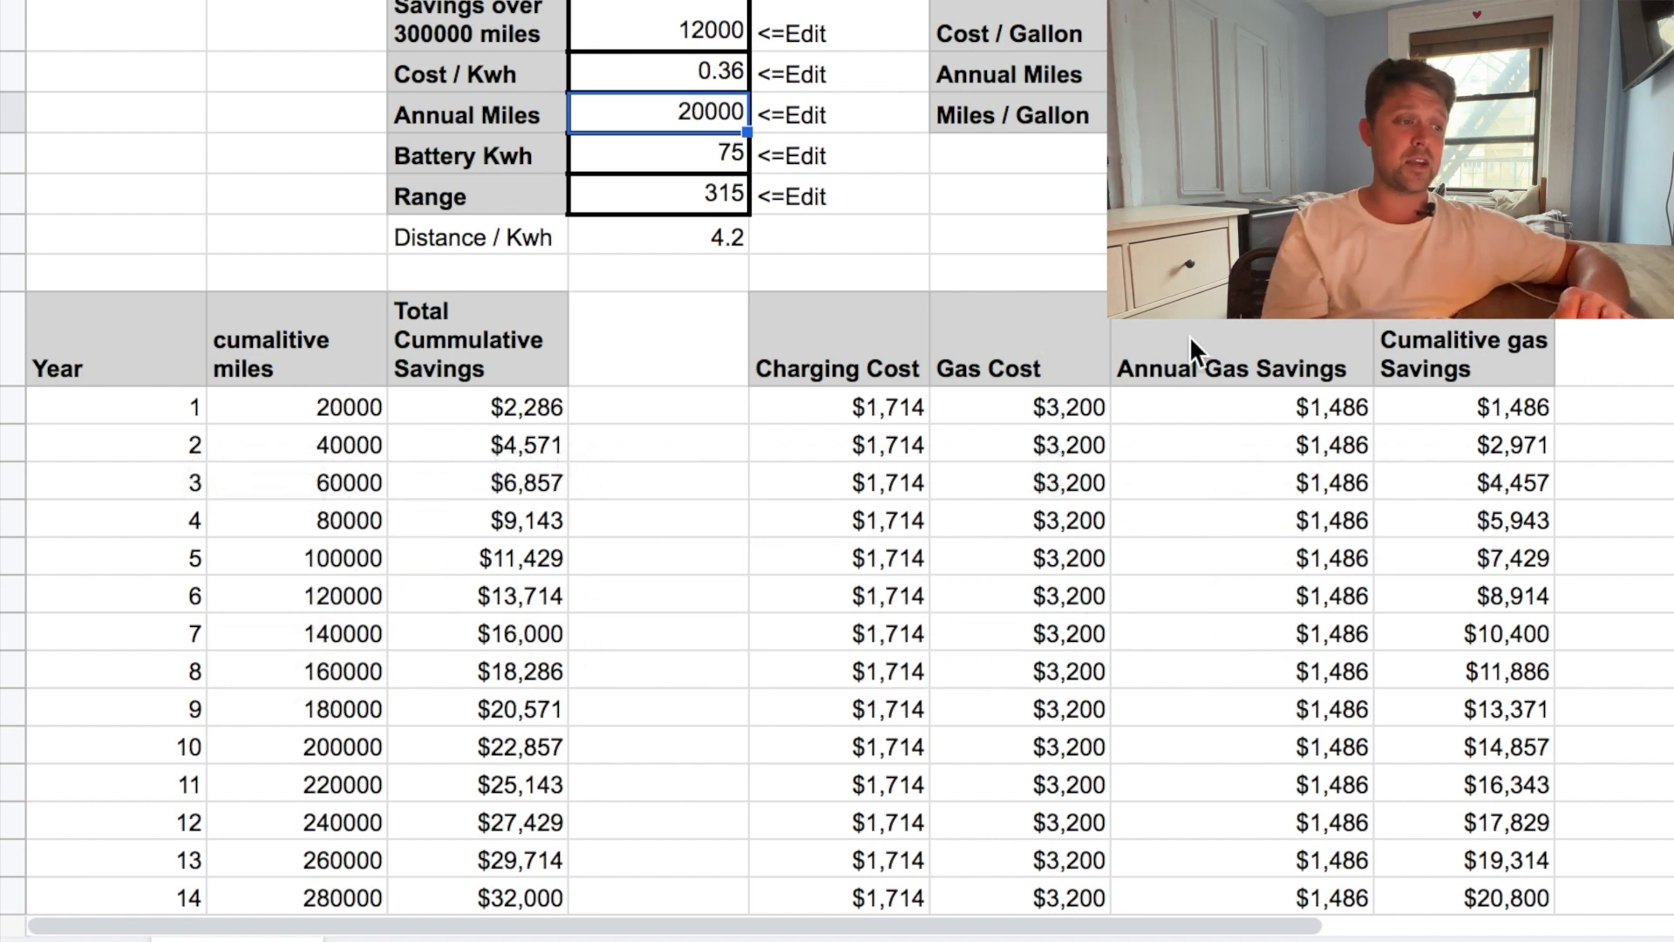
- Go through the recalculated Annual Gas Savings column from year 1 down to the final years
left_click(1243, 403)
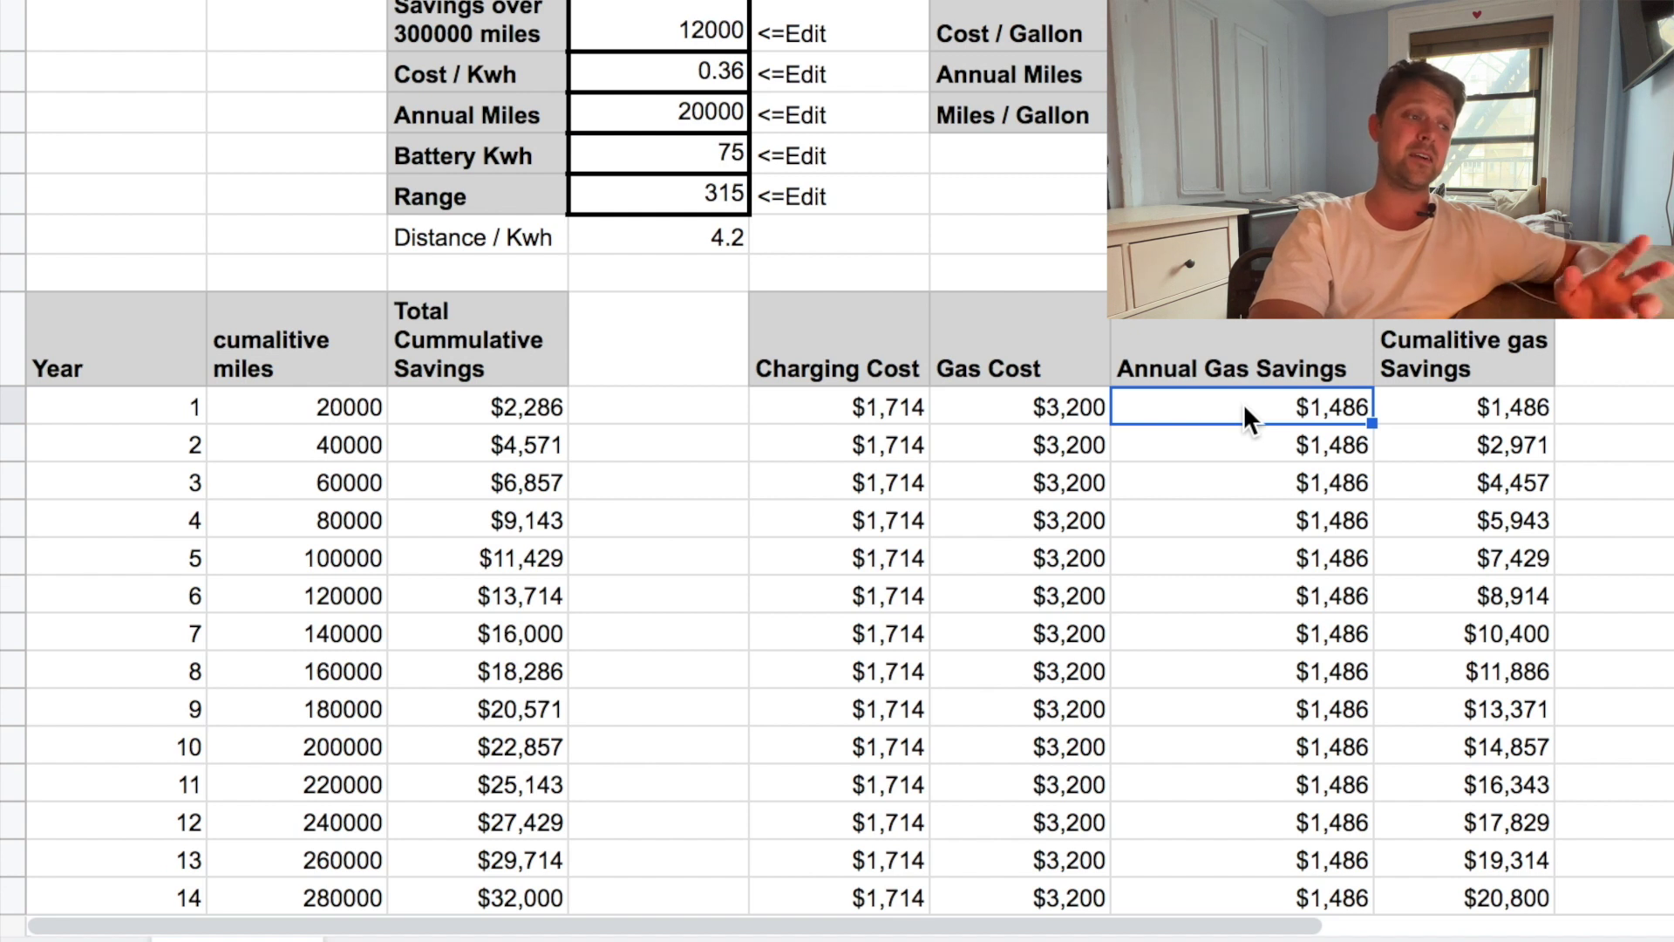
key("Down")
key("Down")
key("Down")
key("Down")
key("Down")
key("Down")
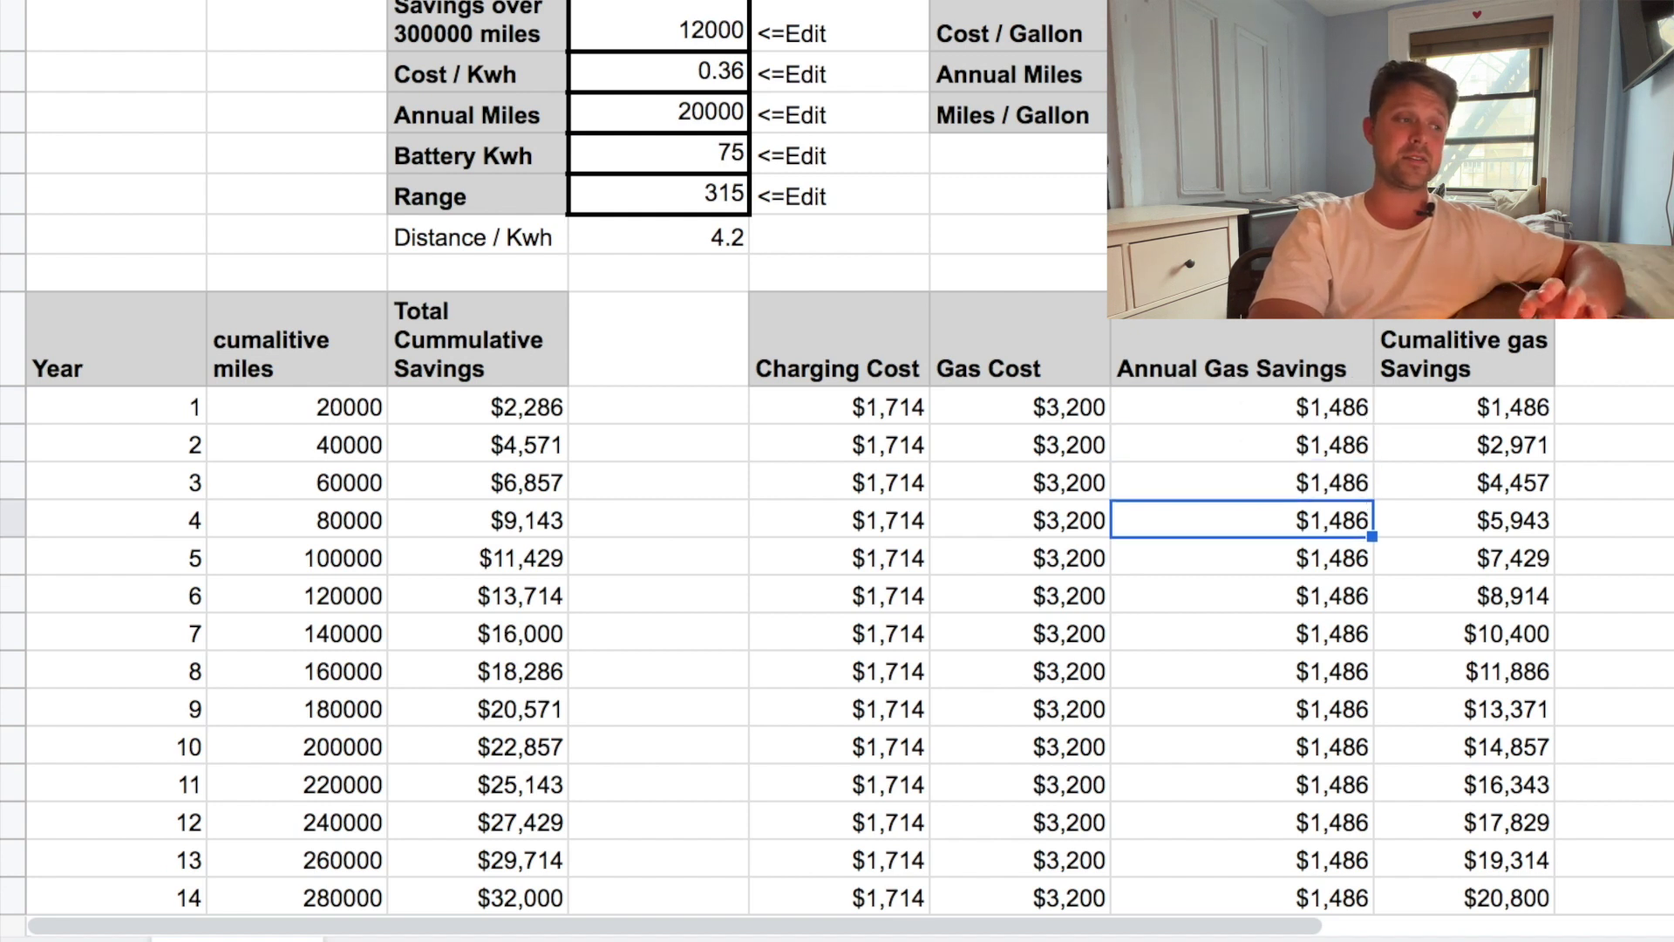
key("Down")
key("Down")
key("Down")
key("Down")
key("Down")
key("Down")
- Read the updated chart's total cumulative savings at years 10 and 15 and its cumulative gas savings at year 15
scroll(837, 470, "down", 6)
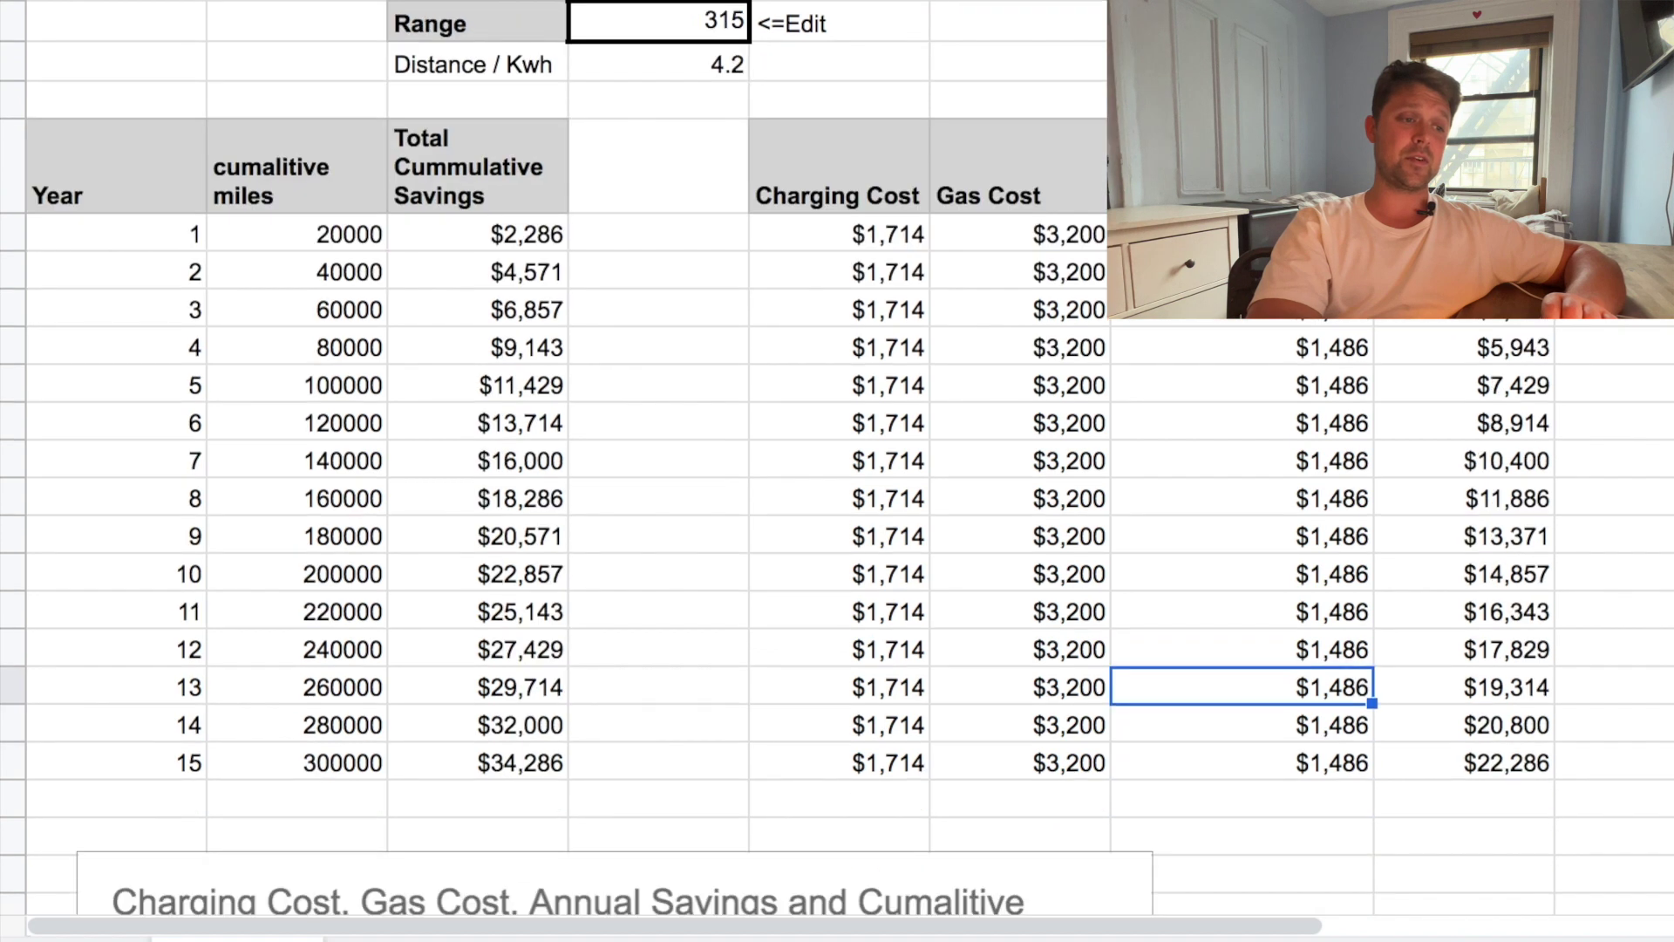
scroll(690, 491, "down", 5)
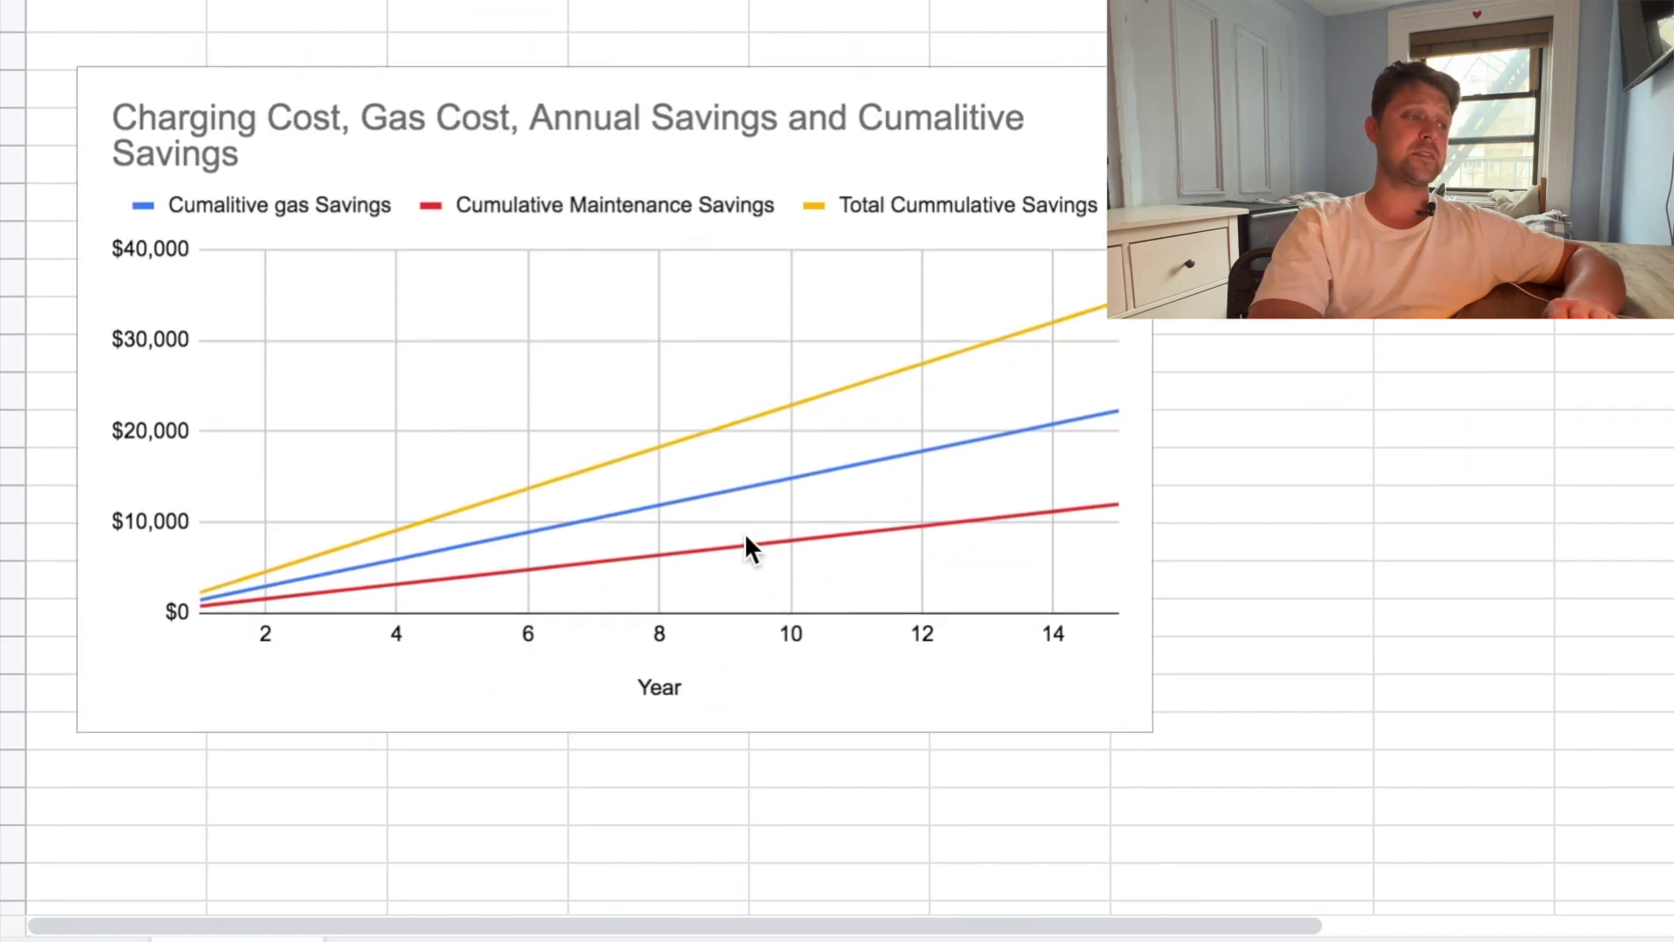
left_click(822, 399)
mouse_move(789, 399)
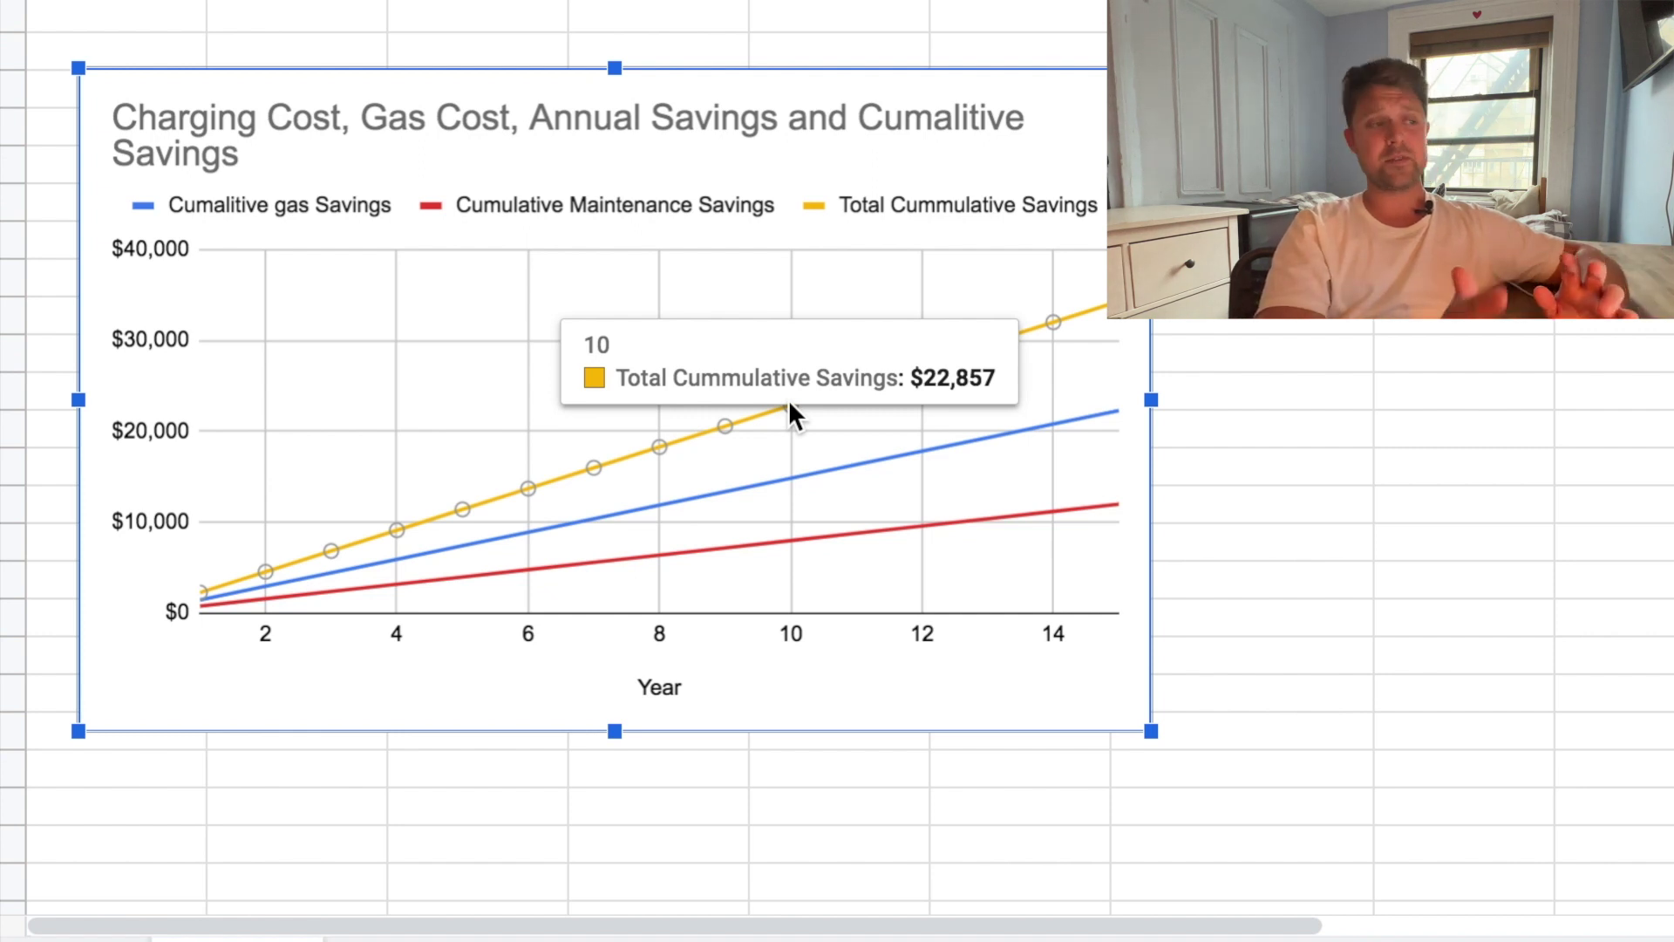
mouse_move(791, 482)
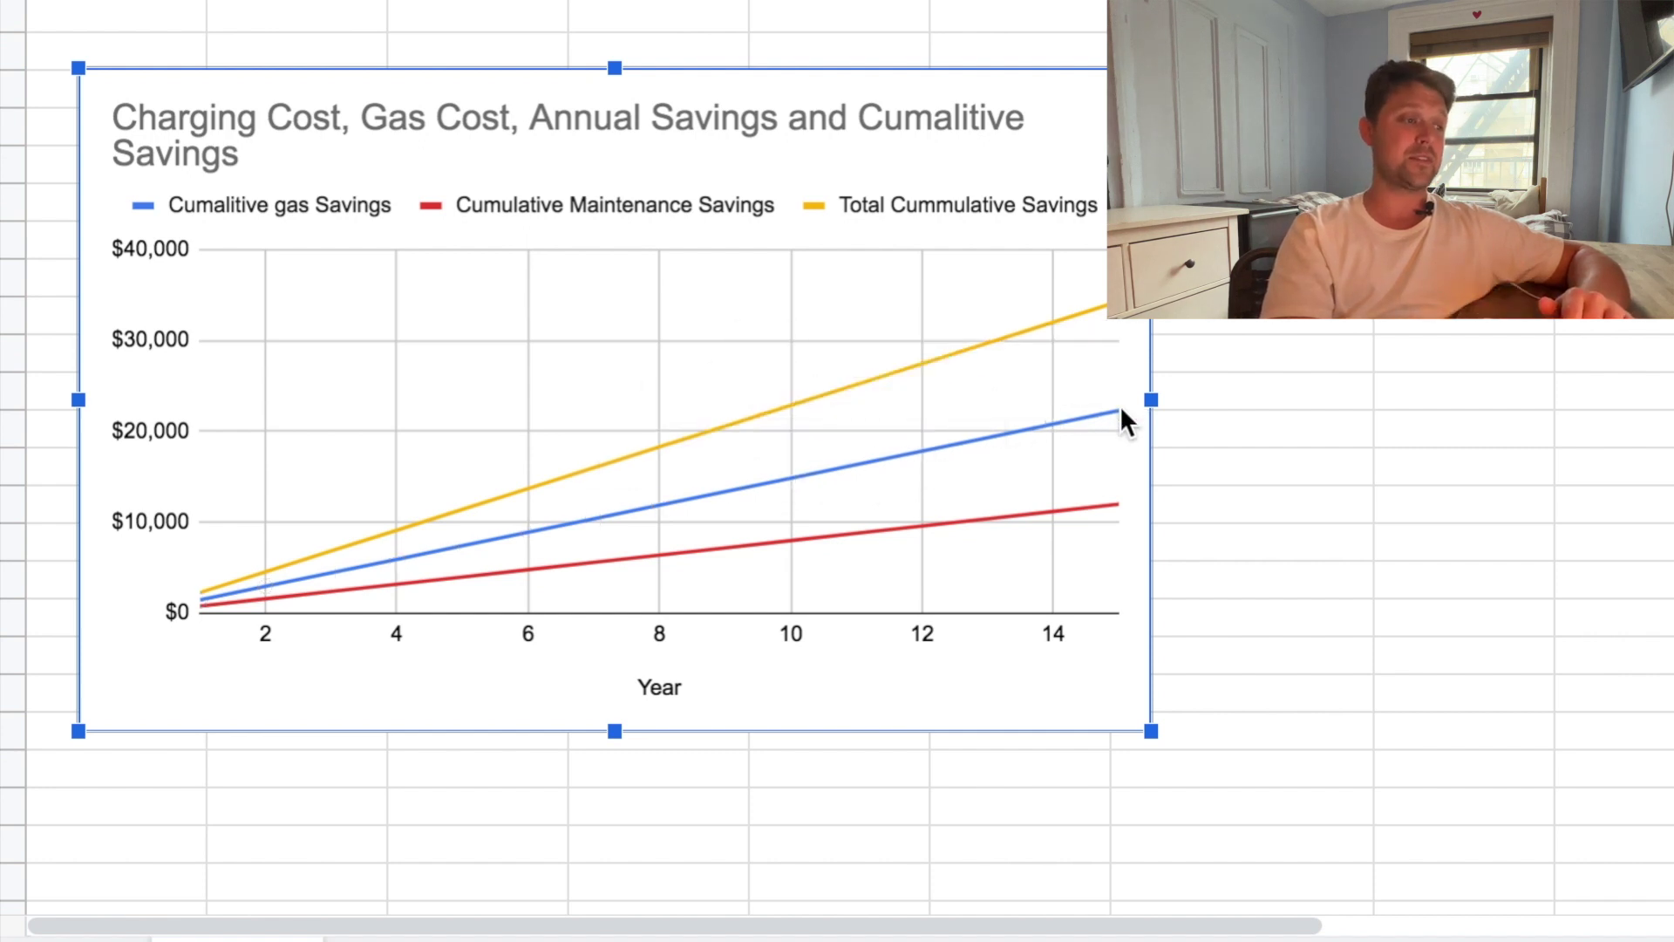
mouse_move(1113, 405)
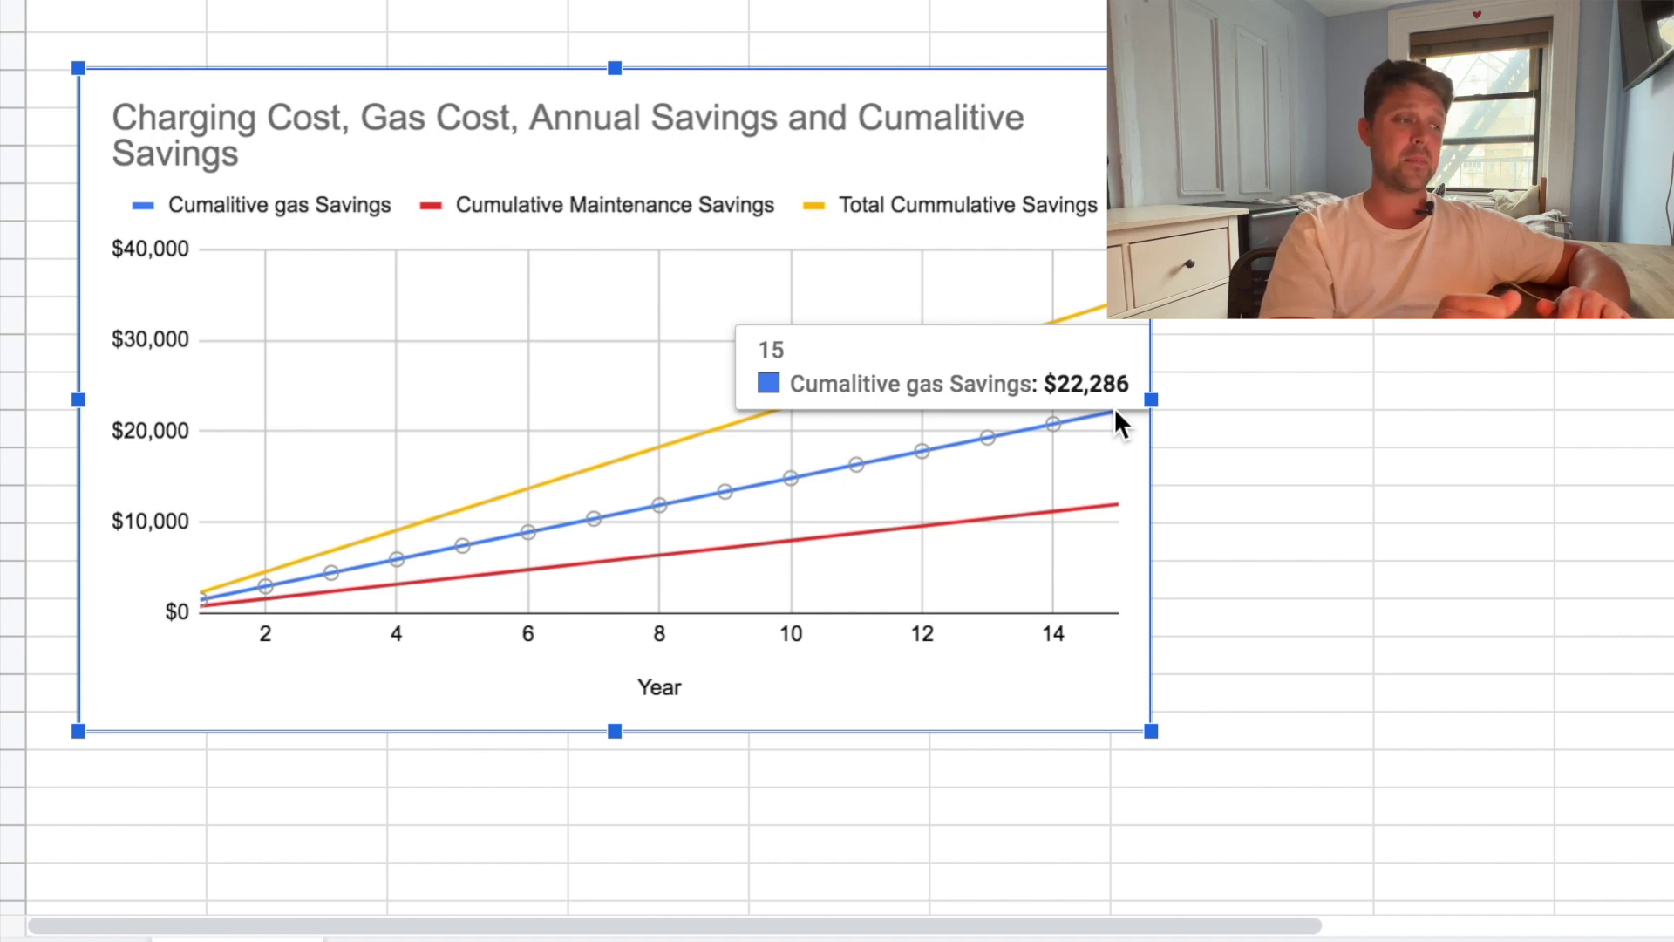
mouse_move(1116, 315)
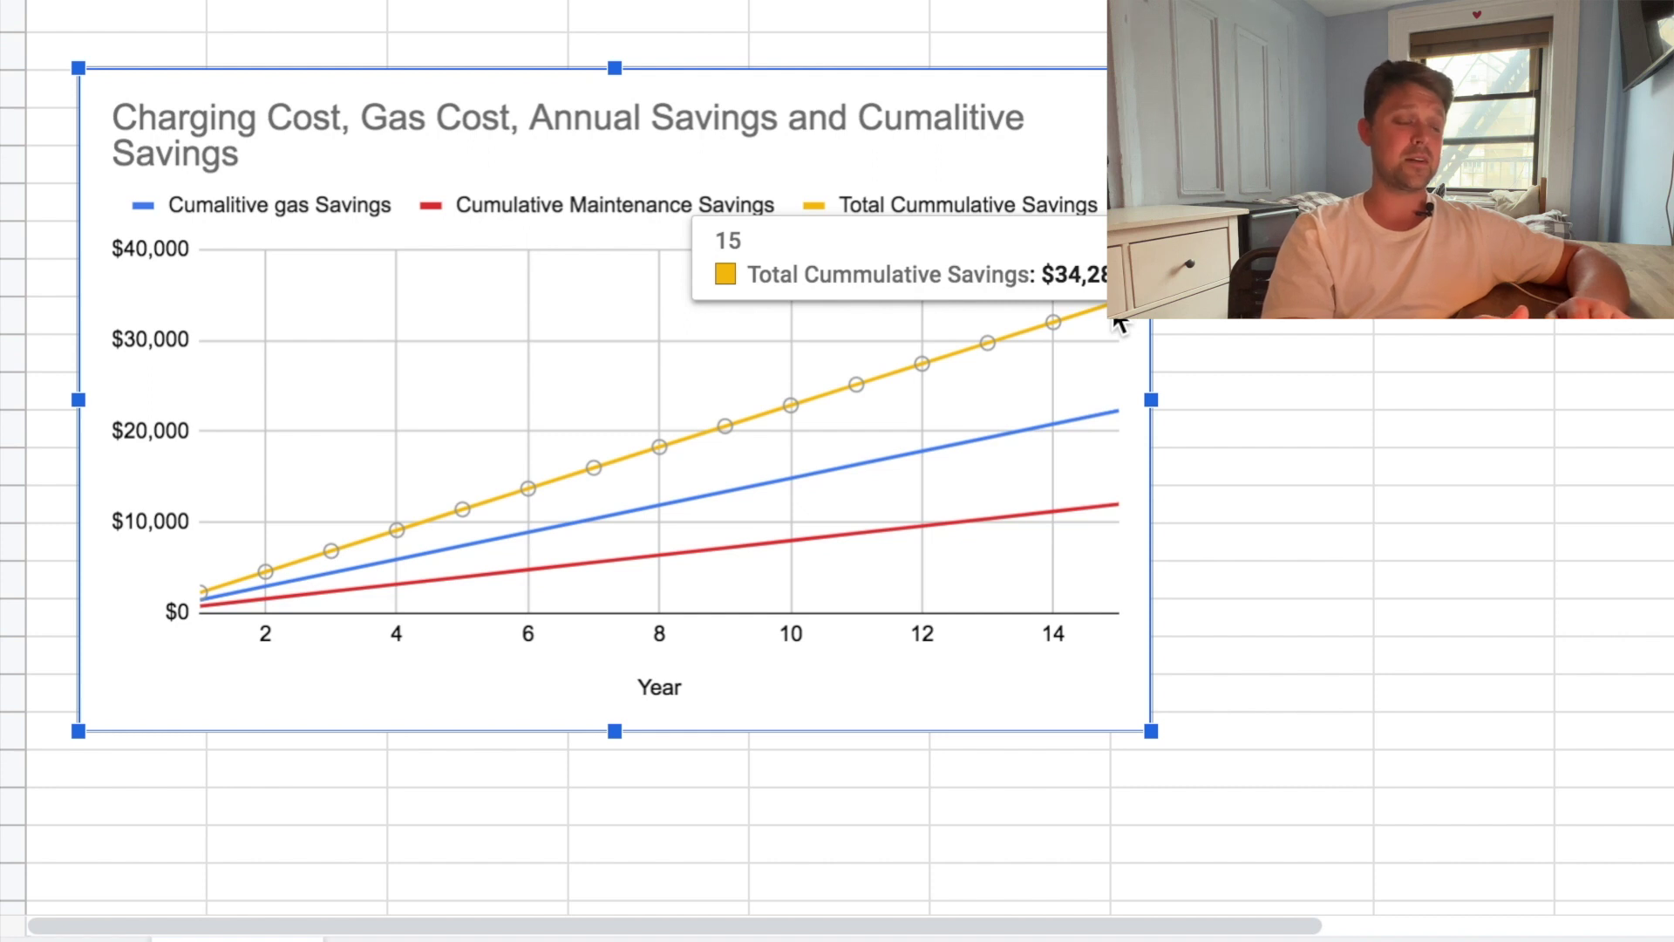
- Set the EV's Cost / Kwh input to 0.12
scroll(1118, 324, "up", 10)
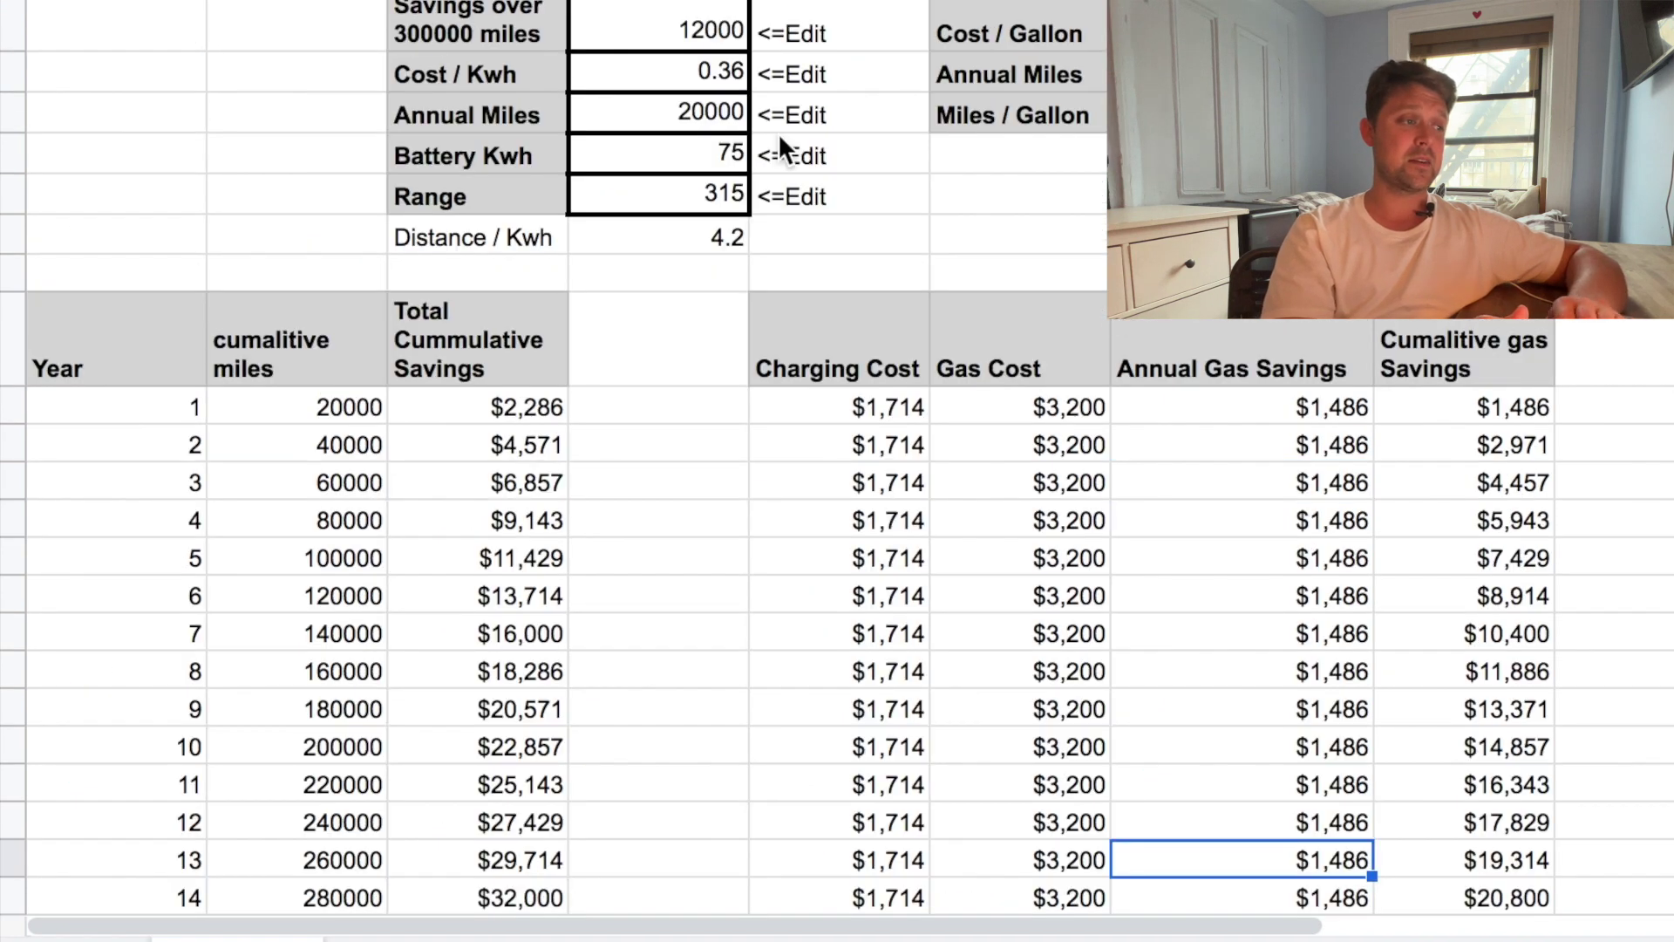
left_click(683, 64)
type(".12")
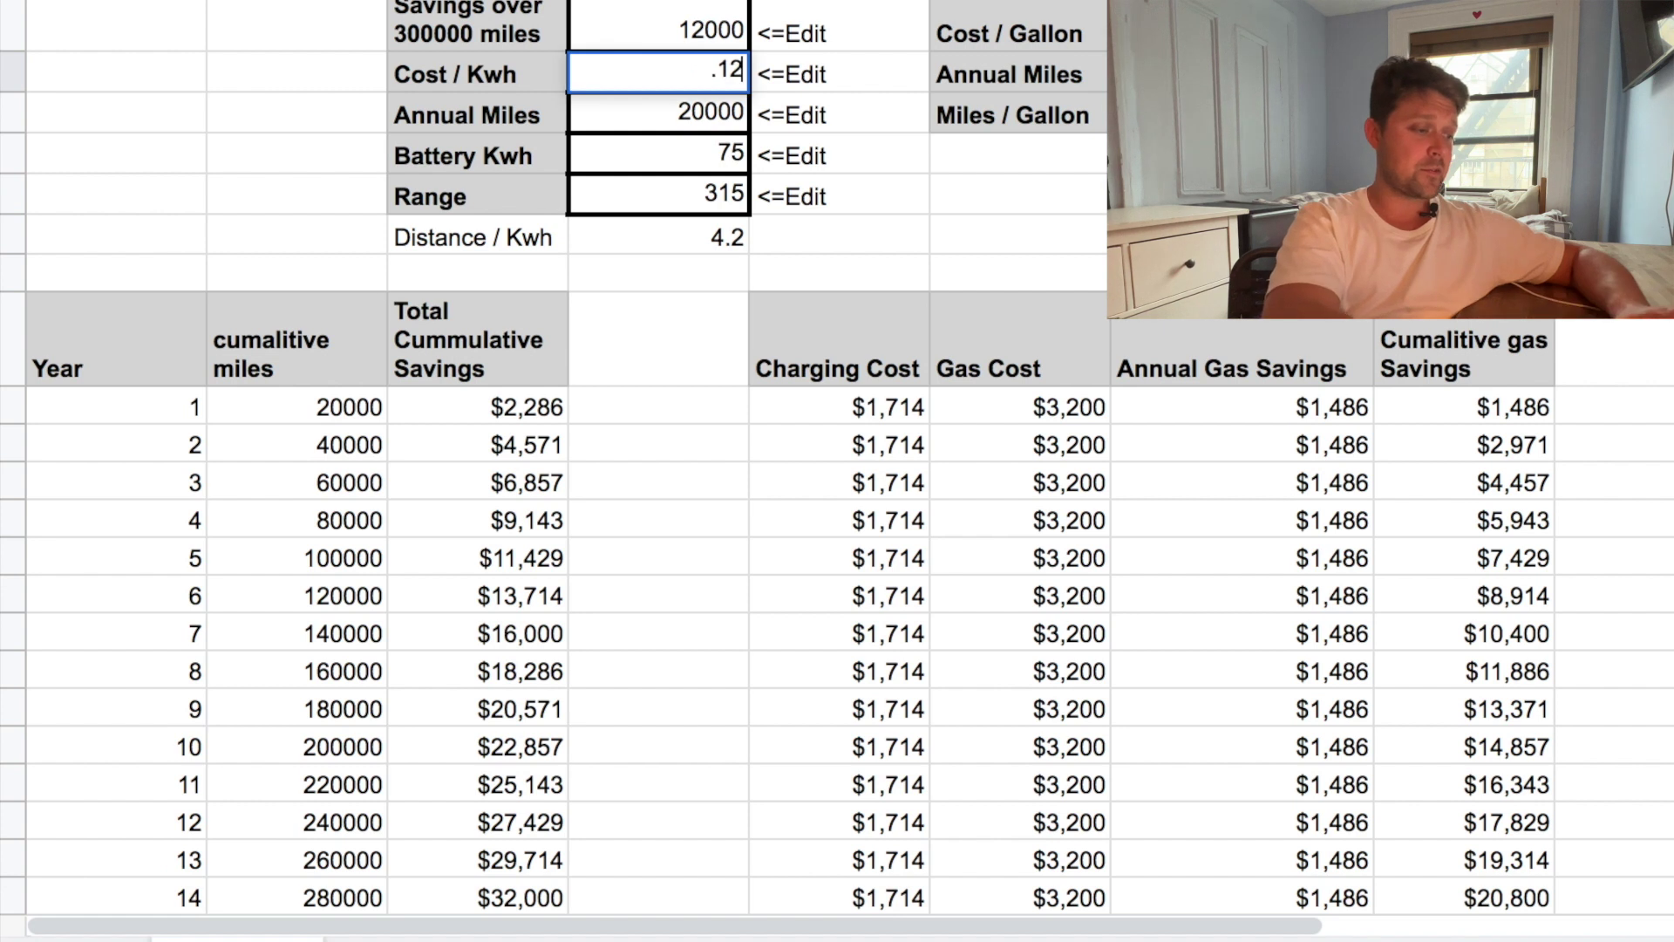
key("Return")
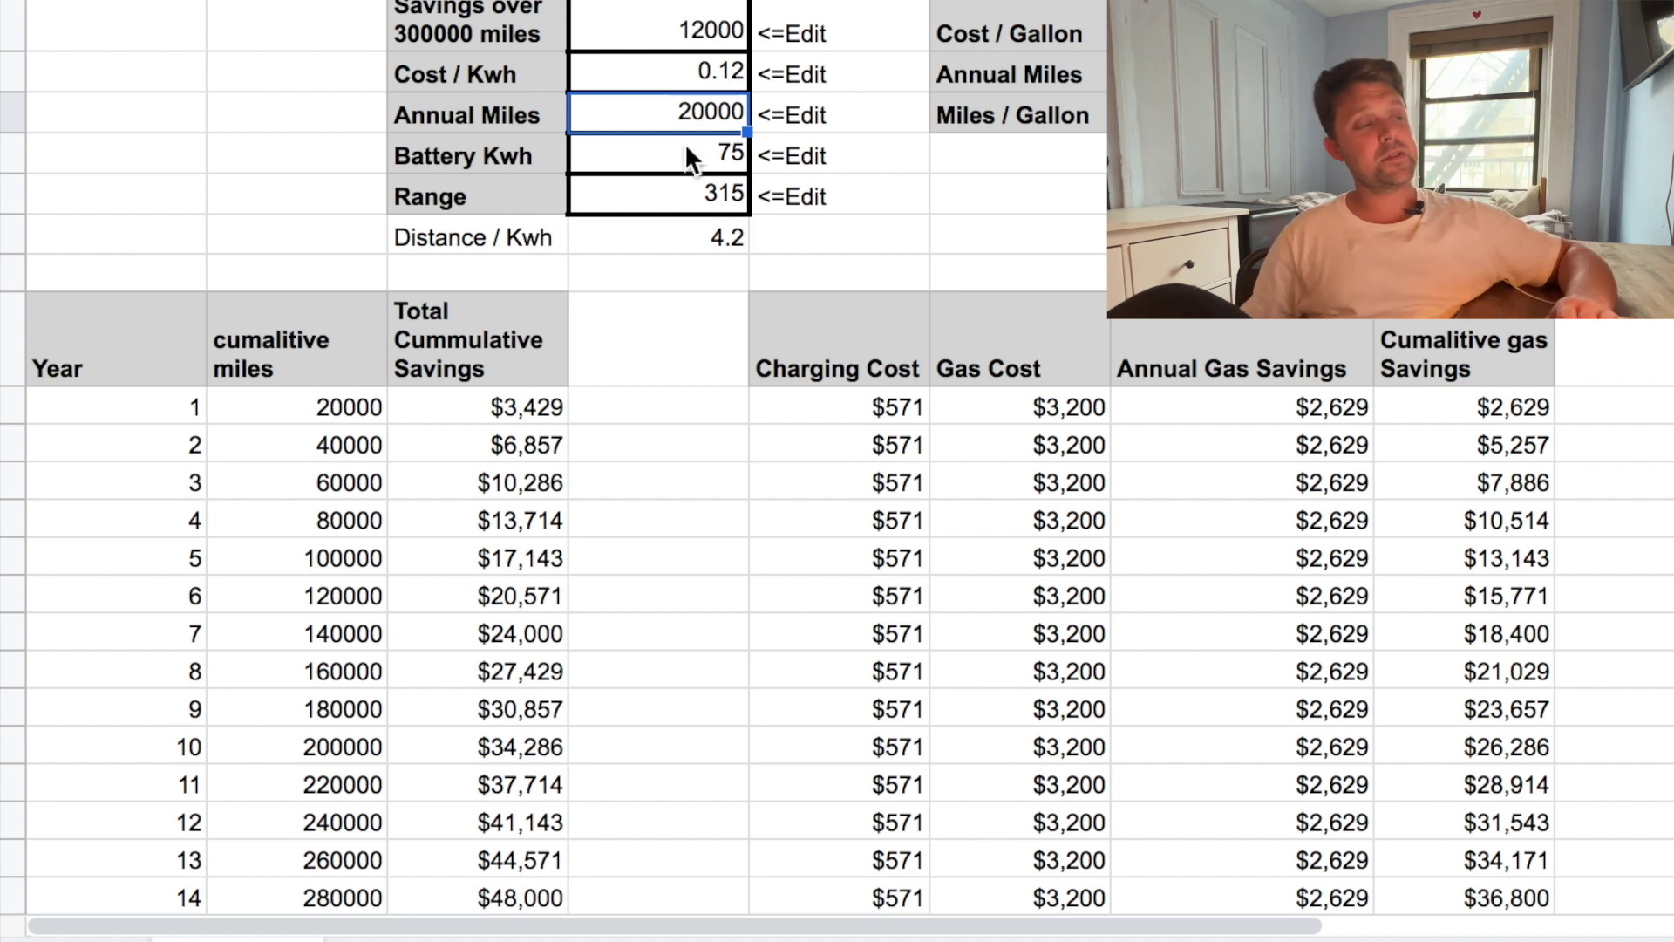
- Examine the year-15 end of the total cumulative savings line on the updated chart, then return to the EV inputs
scroll(721, 89, "down", 10)
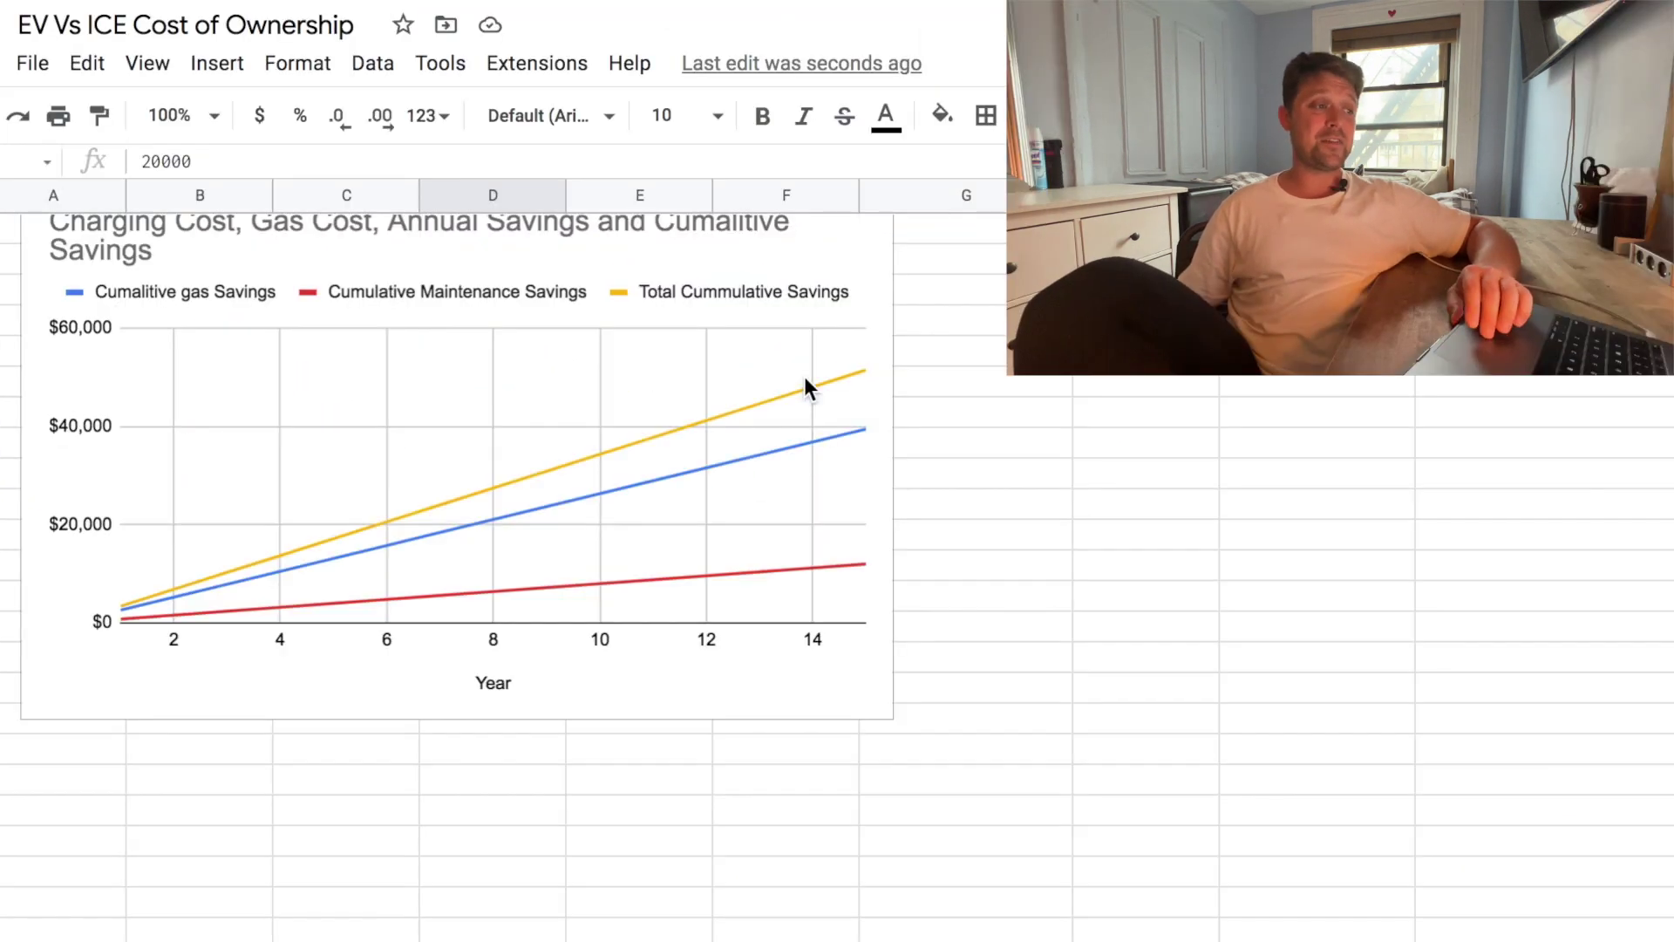
scroll(1044, 131, "up", 2)
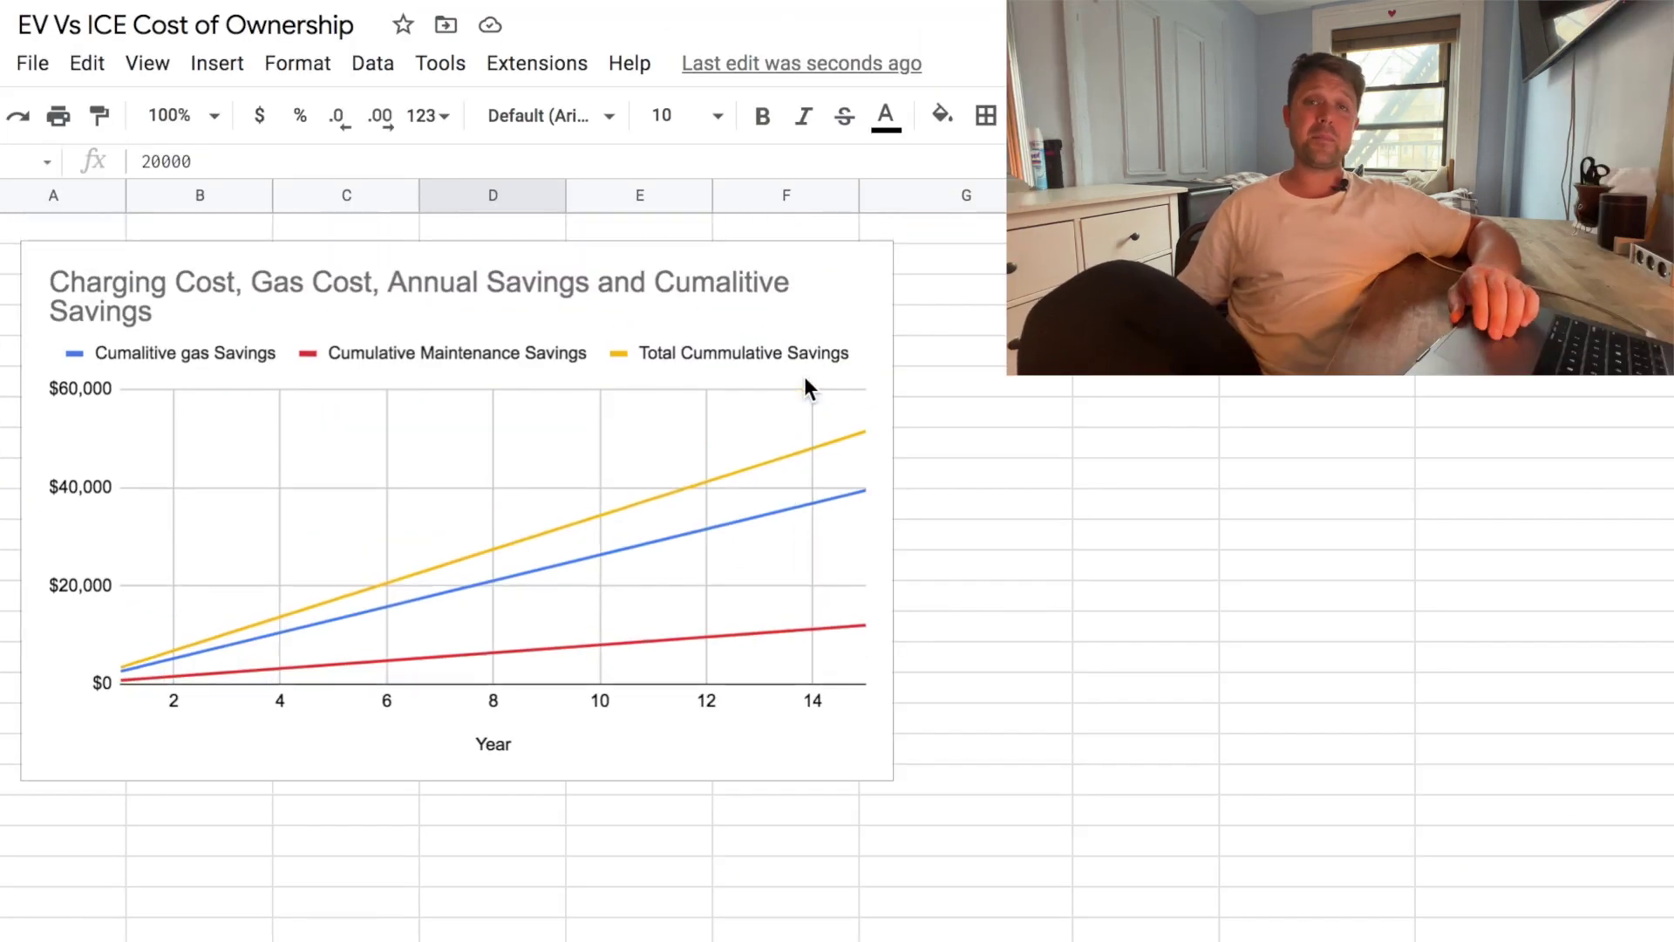
left_click(864, 461)
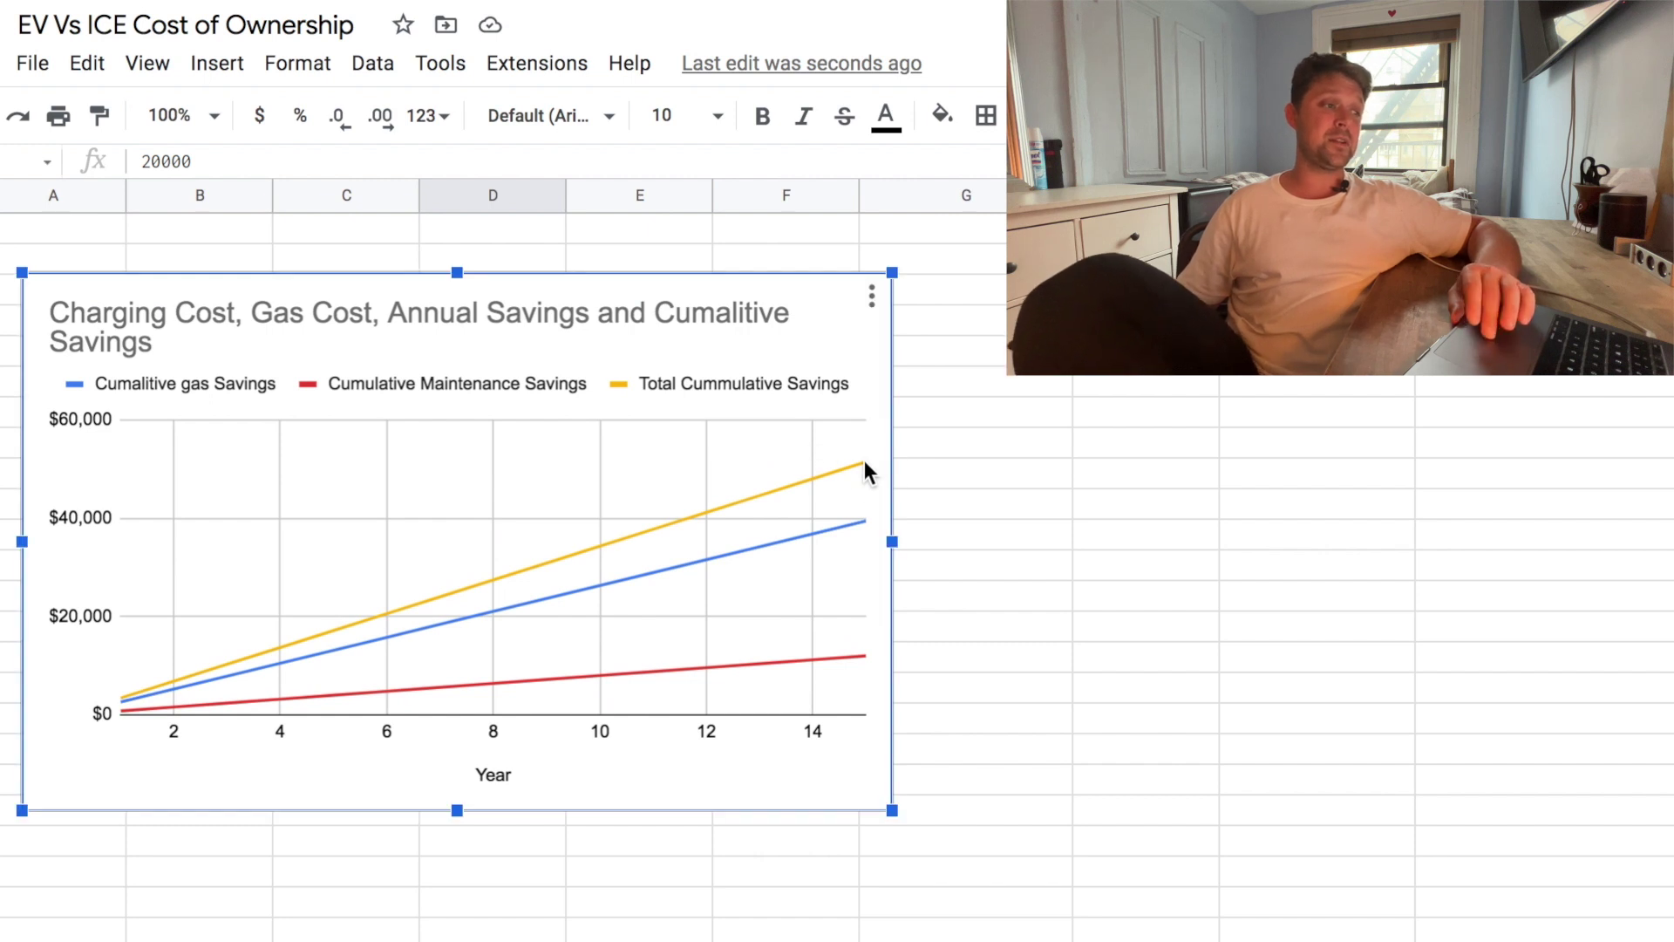
mouse_move(860, 464)
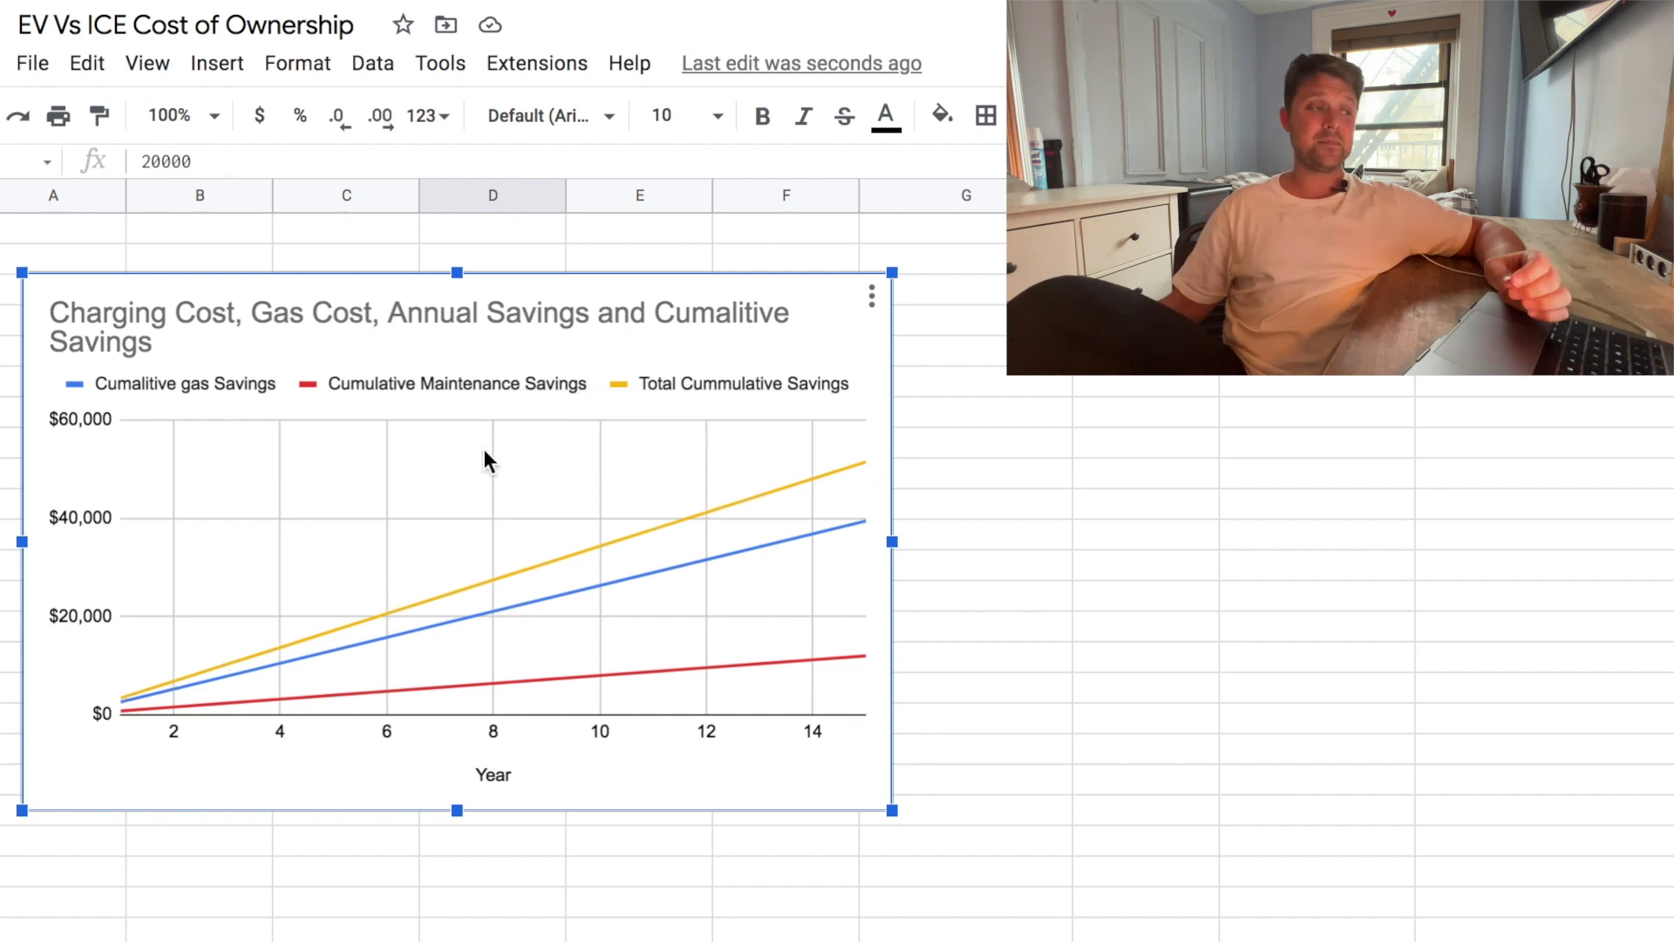
scroll(319, 350, "up", 10)
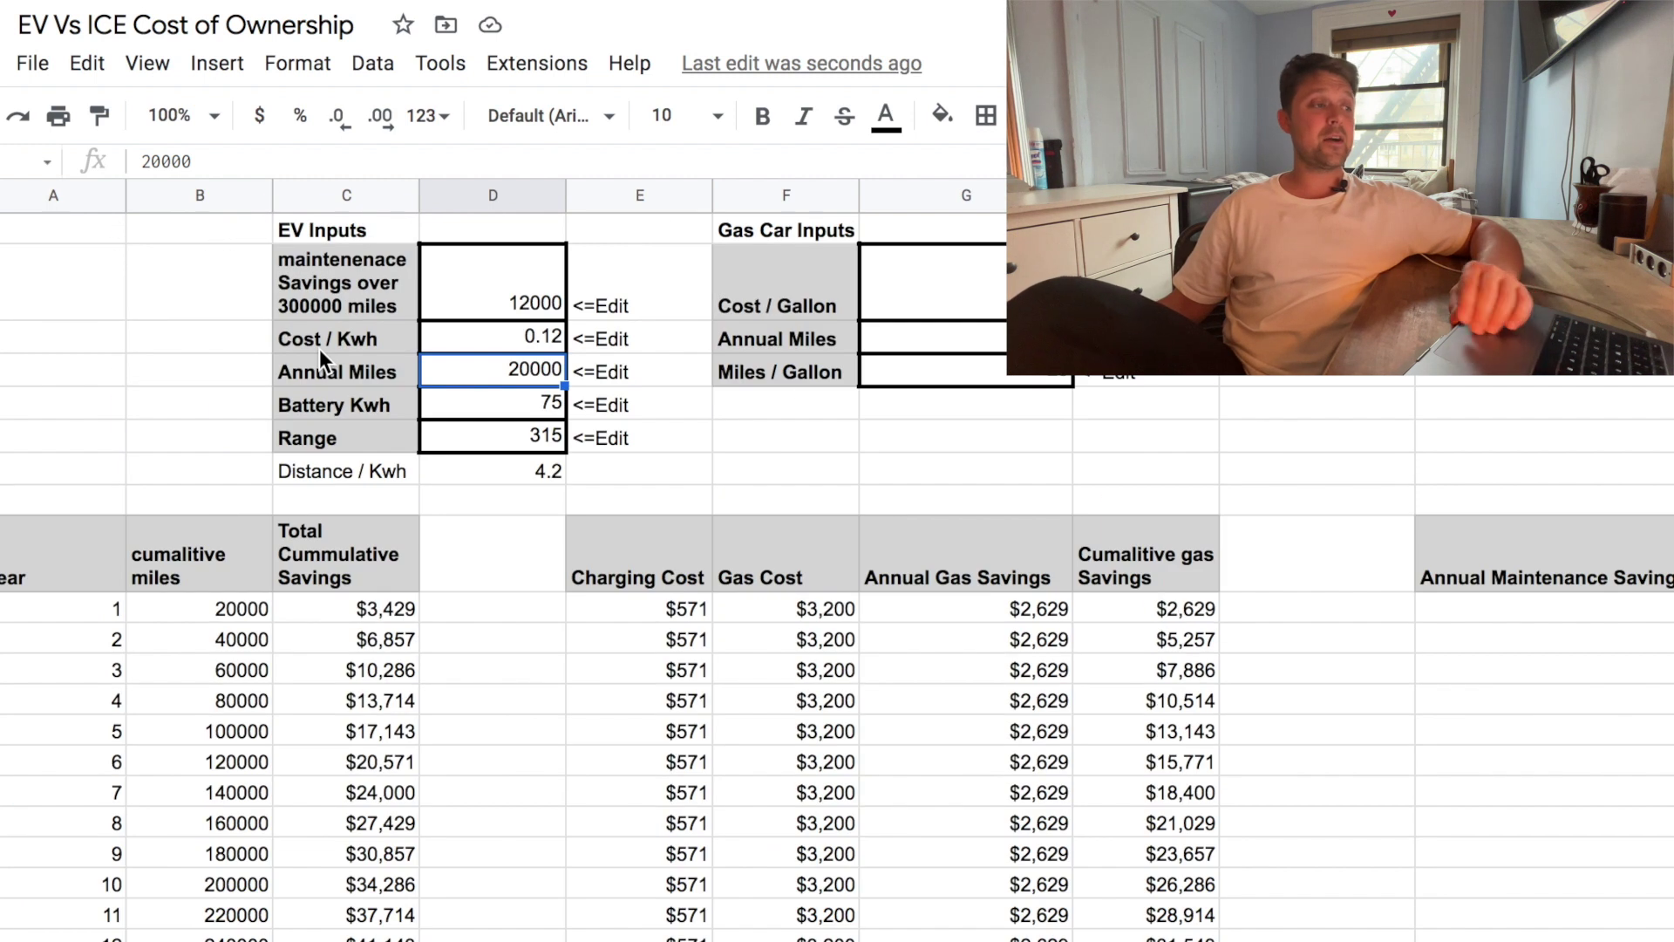